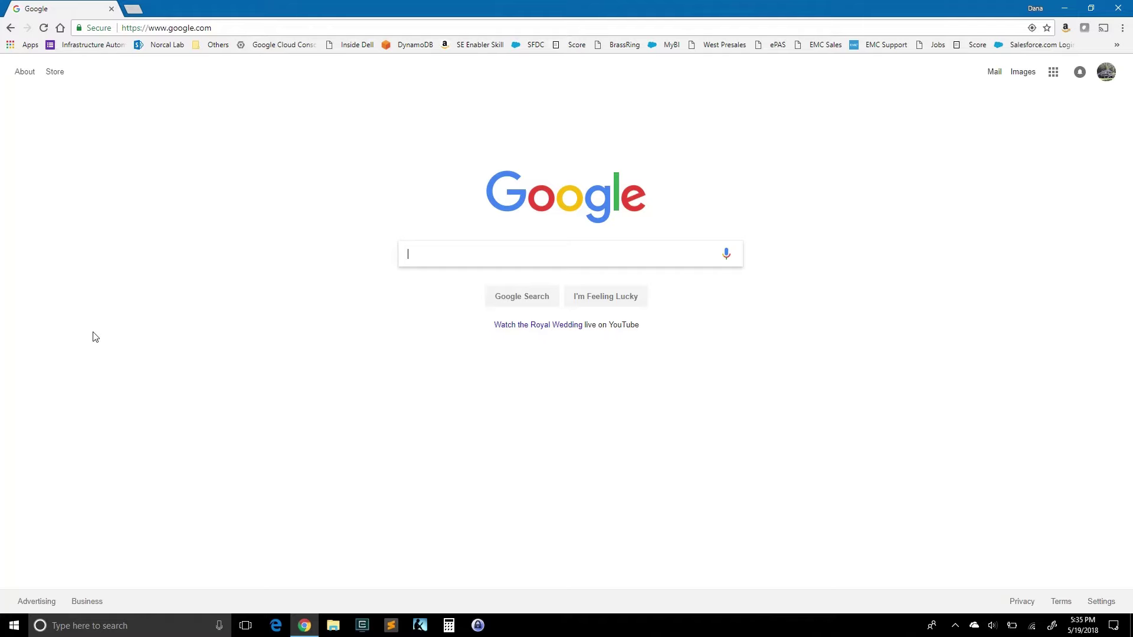
# Step: Go to virtualconciergeservice.com using the address-bar suggestion
pyautogui.click(258, 29)
pyautogui.write('virtualconciergeservice')
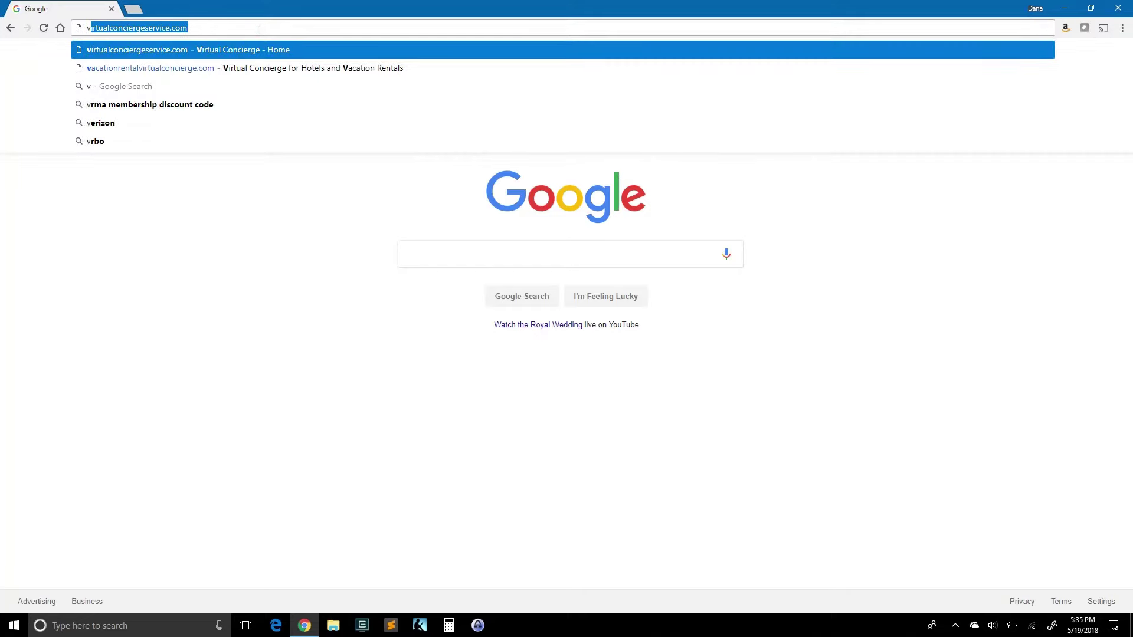
pyautogui.press('Return')
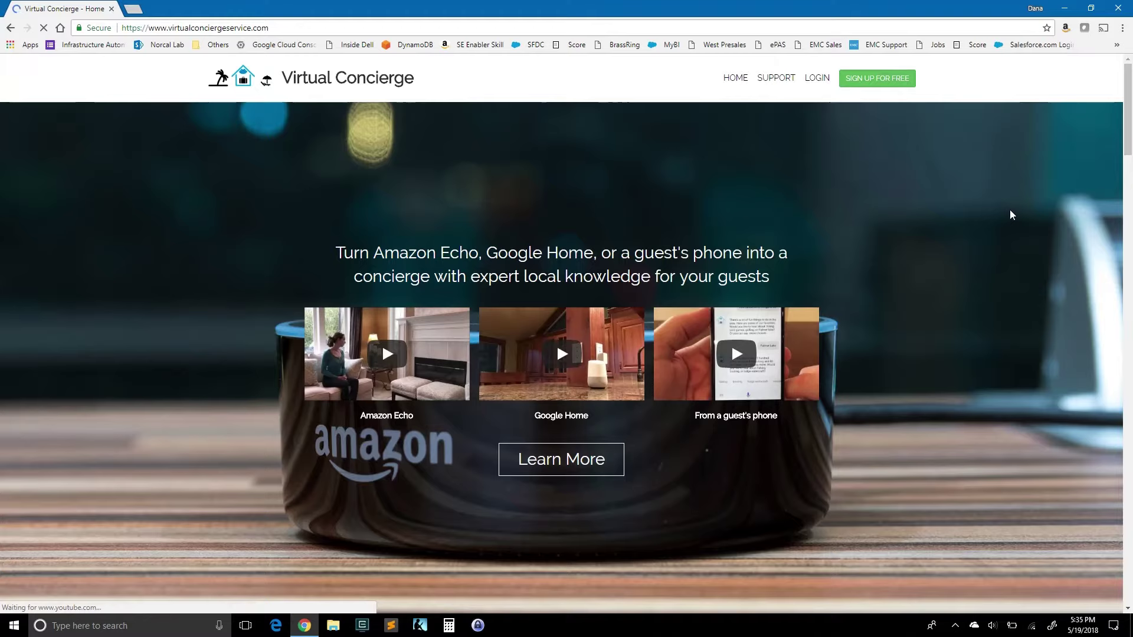
# Step: Register a free account by autofilling the saved email, save the password, and go back home
pyautogui.click(877, 83)
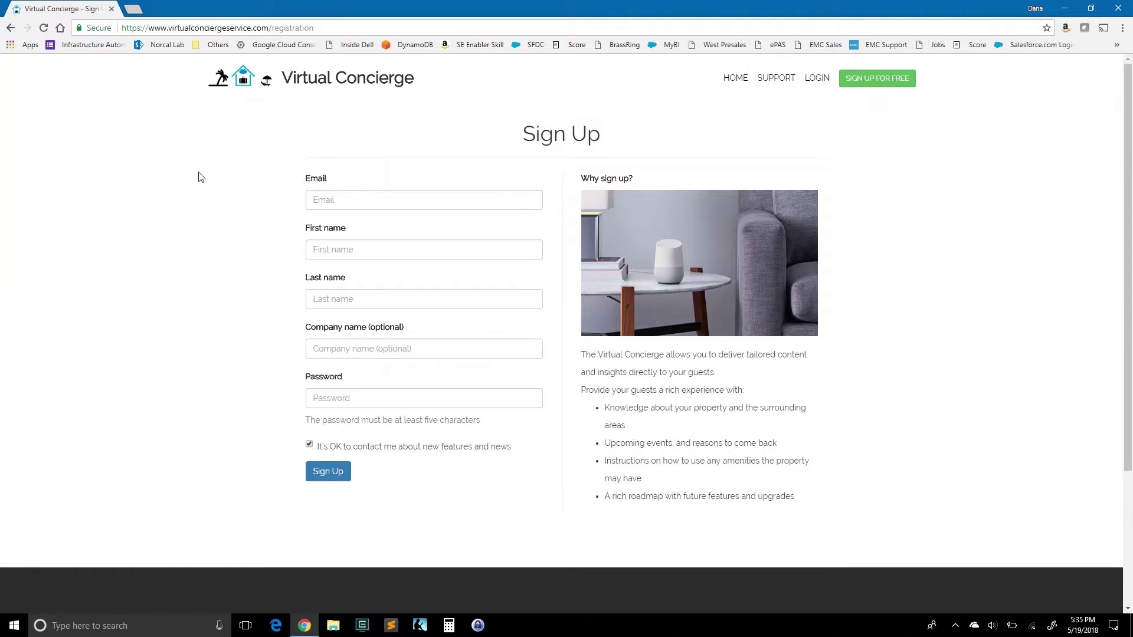
pyautogui.click(330, 200)
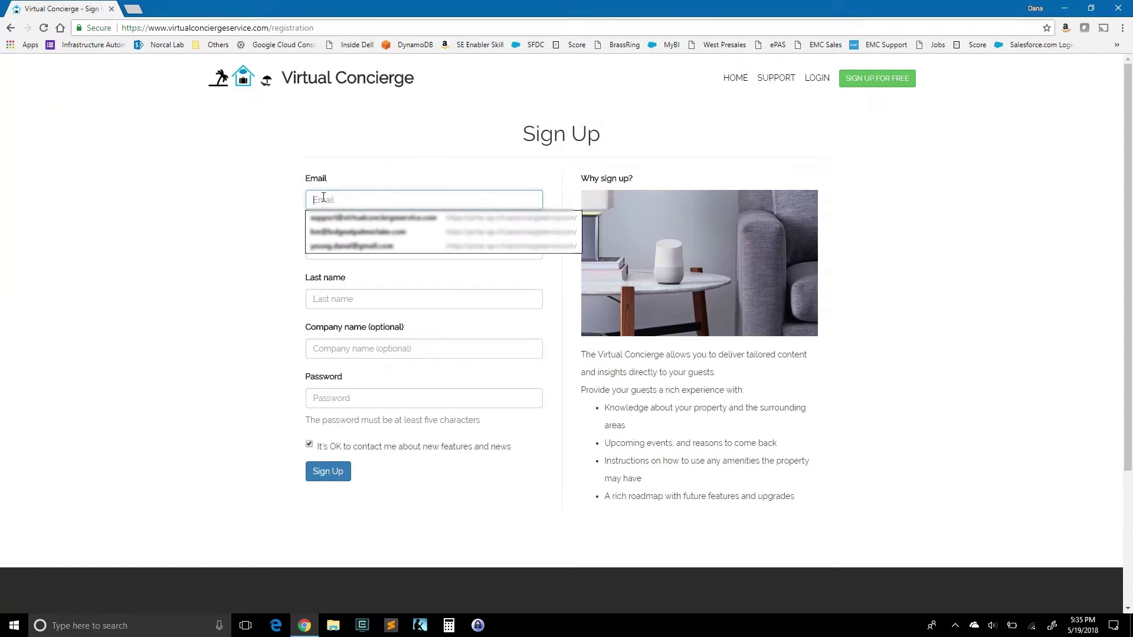
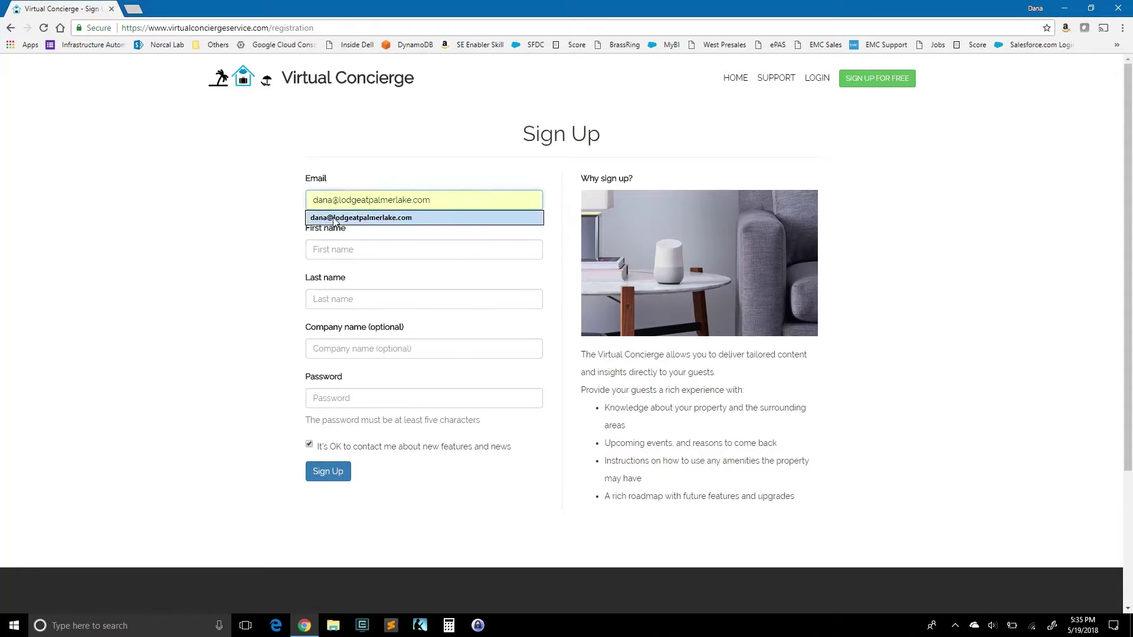
pyautogui.click(339, 217)
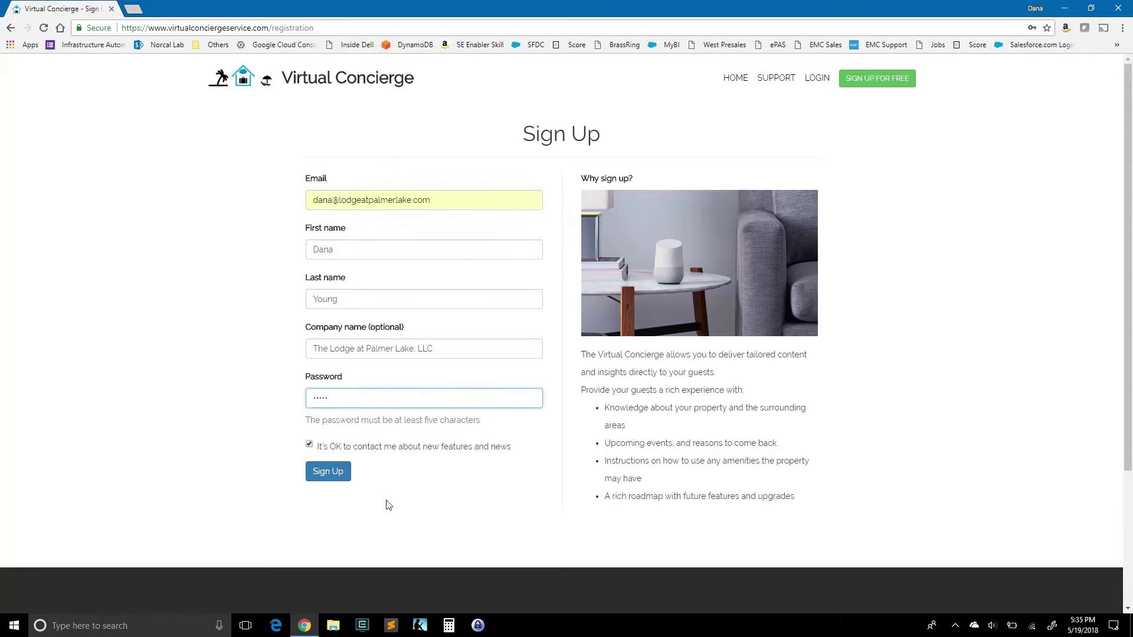
pyautogui.click(329, 472)
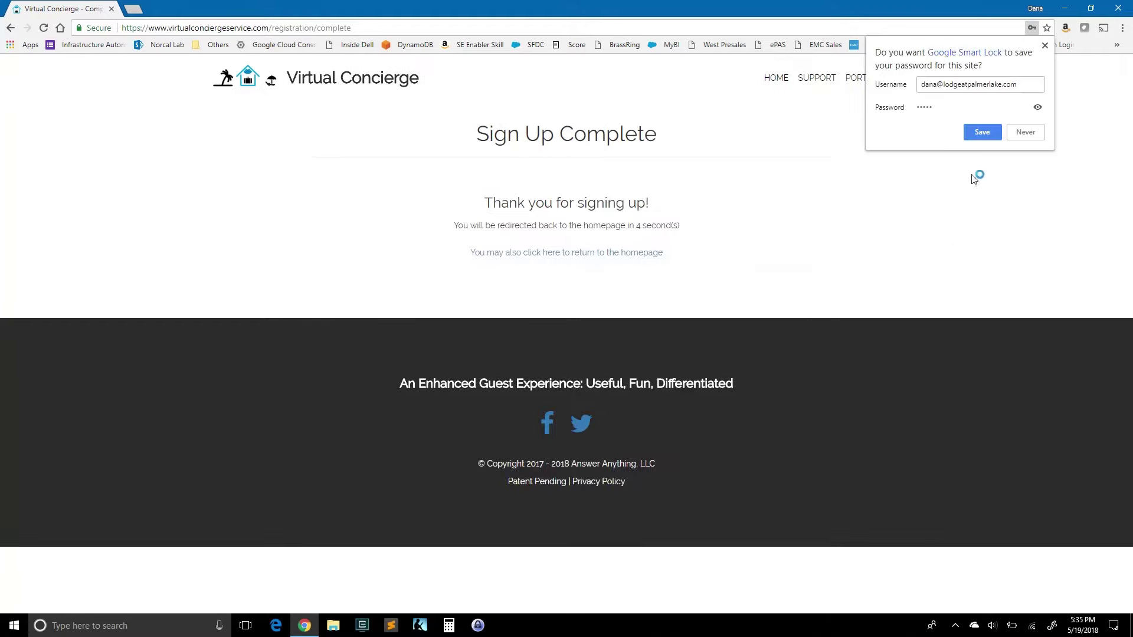
pyautogui.click(985, 131)
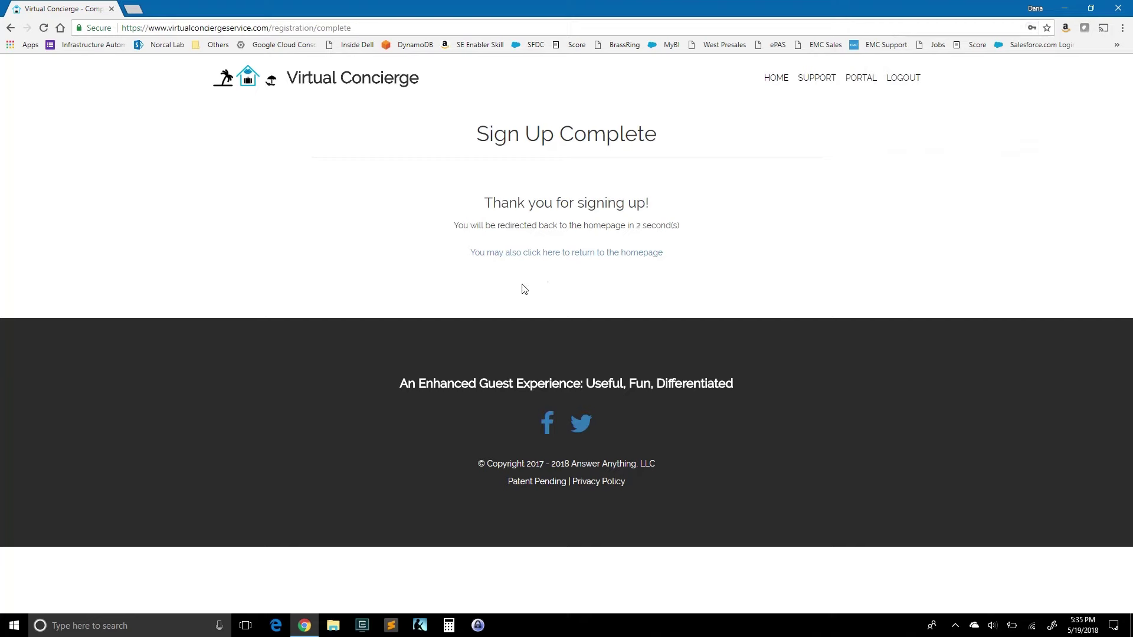
pyautogui.click(589, 254)
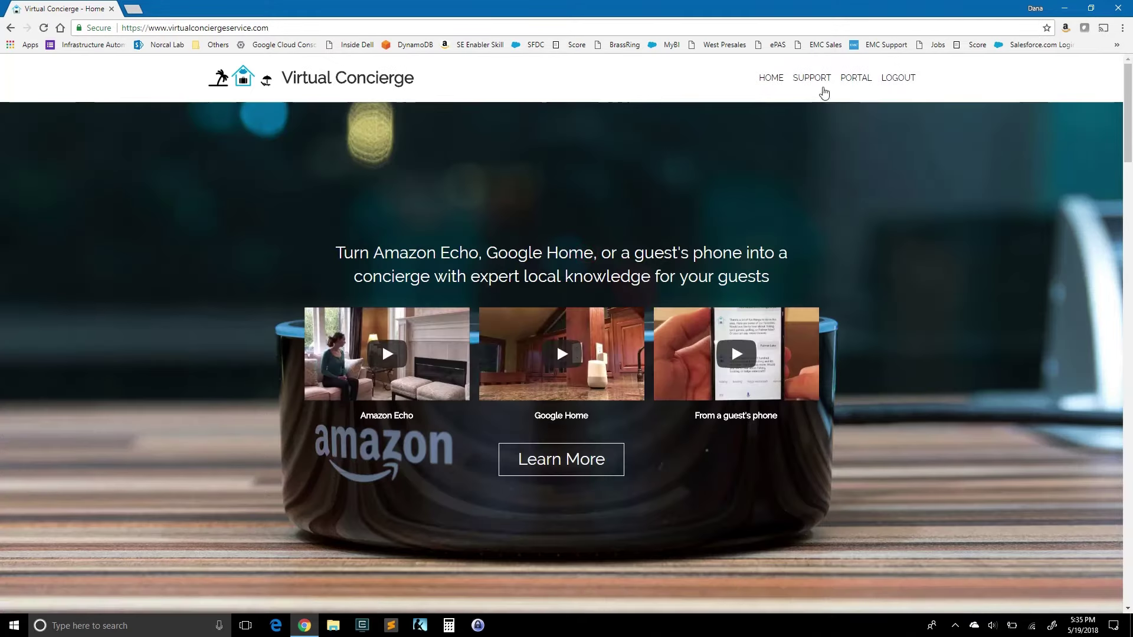
# Step: Open the Support section and show the Amazon Echo setup instructions
pyautogui.click(813, 78)
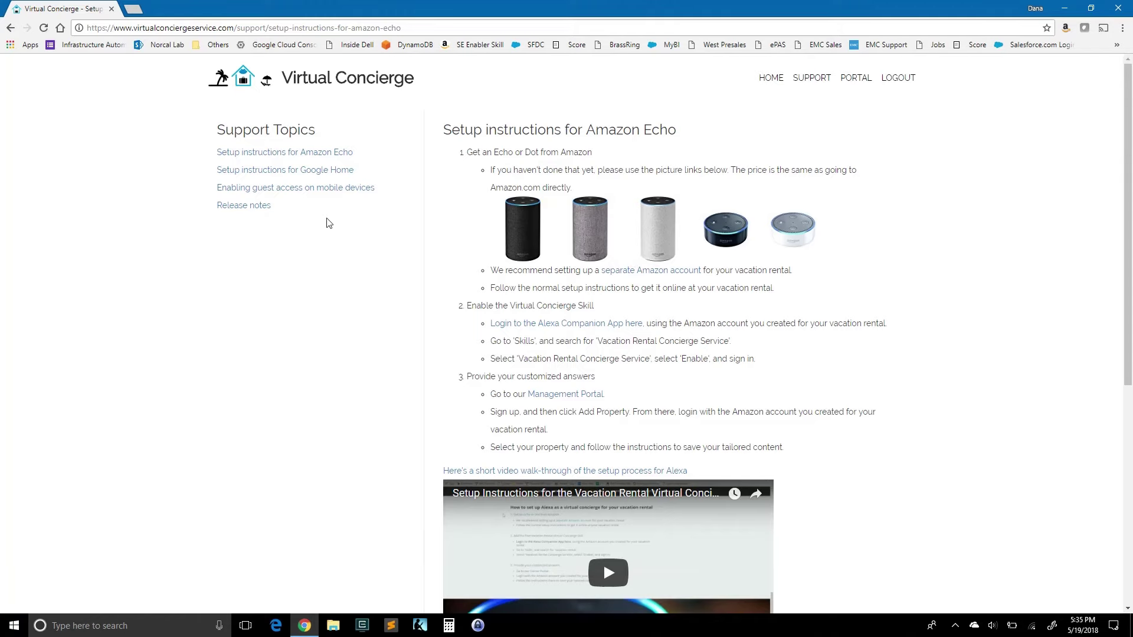
pyautogui.click(311, 170)
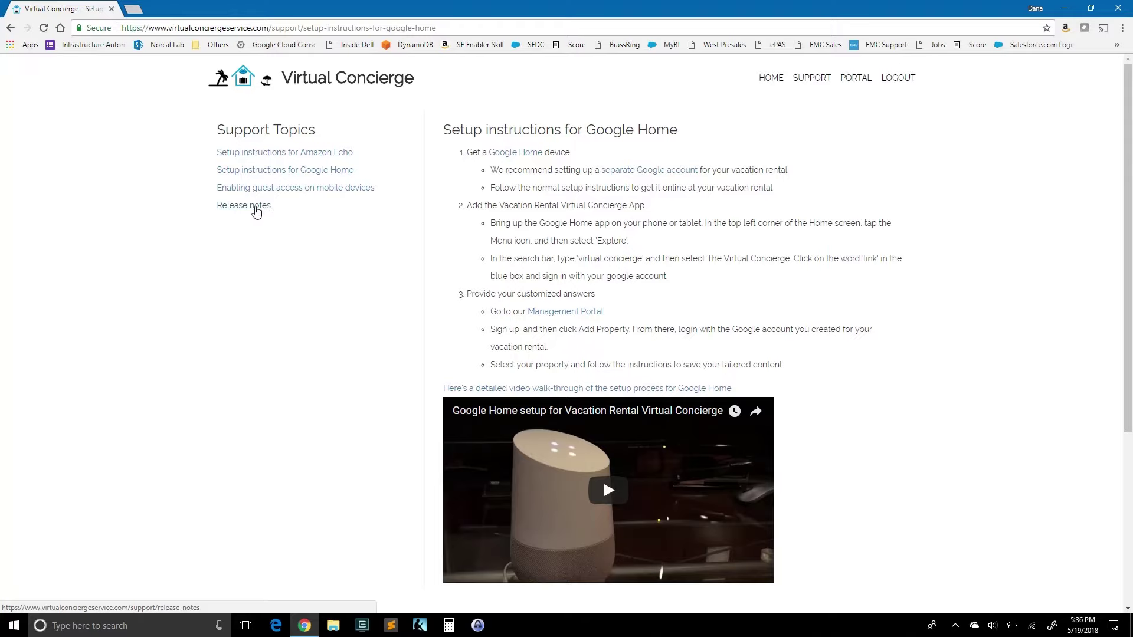
pyautogui.click(324, 153)
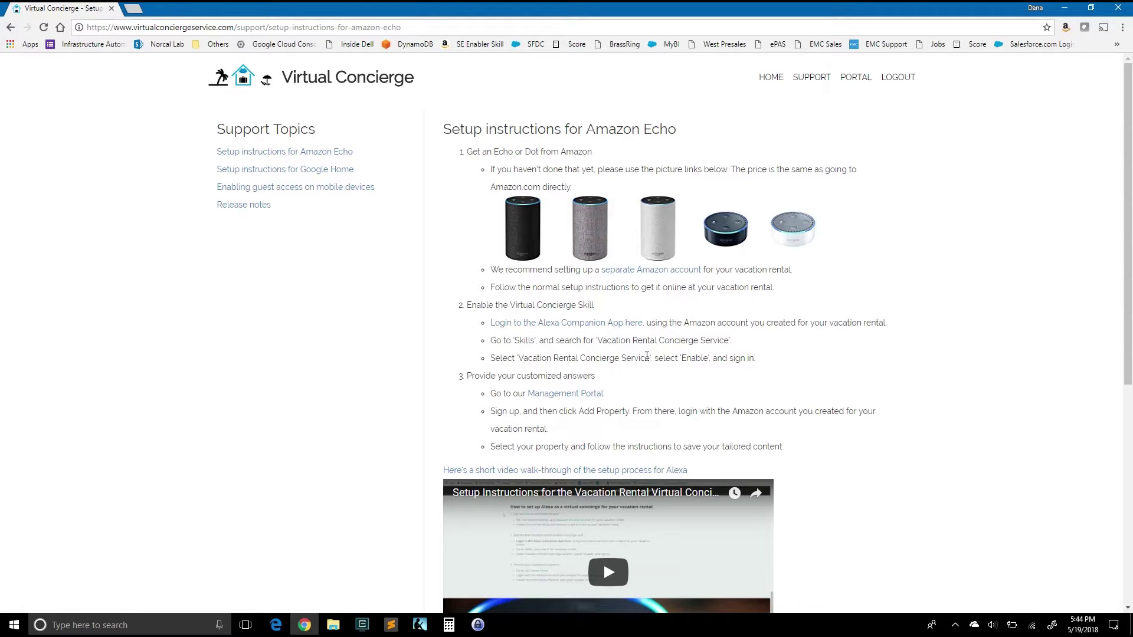
# Step: Select and copy the skill name 'Vacation Rental Concierge Service' from step 2
pyautogui.moveTo(649, 358); pyautogui.dragTo(522, 360)
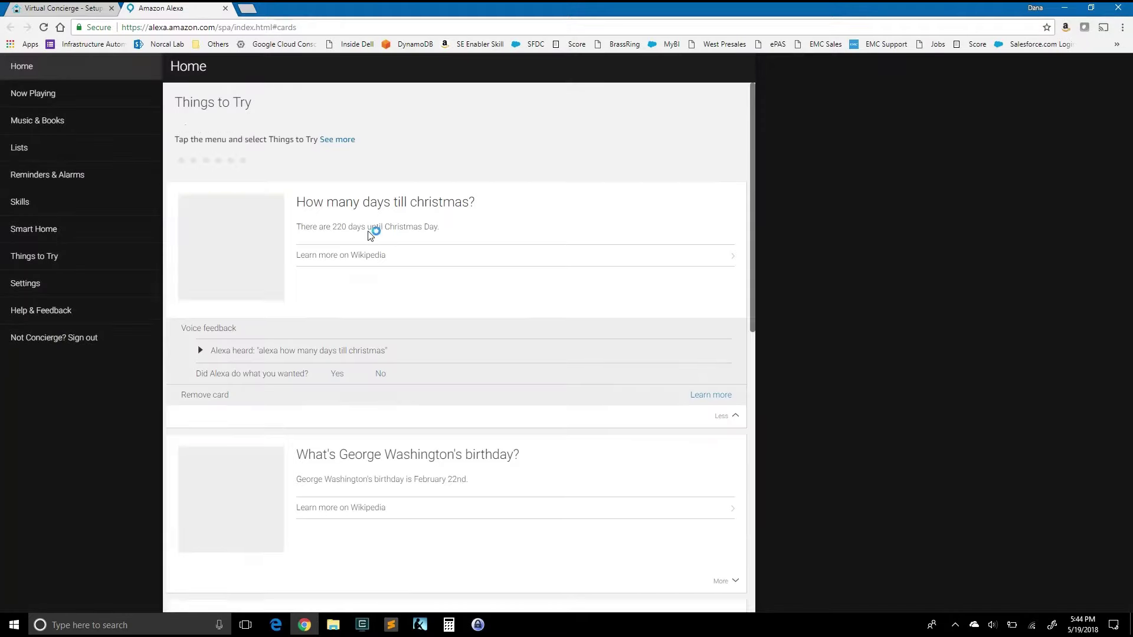
# Step: Search Alexa Skills for the pasted 'Vacation Rental Concierge Service' and open its skill page
pyautogui.click(21, 206)
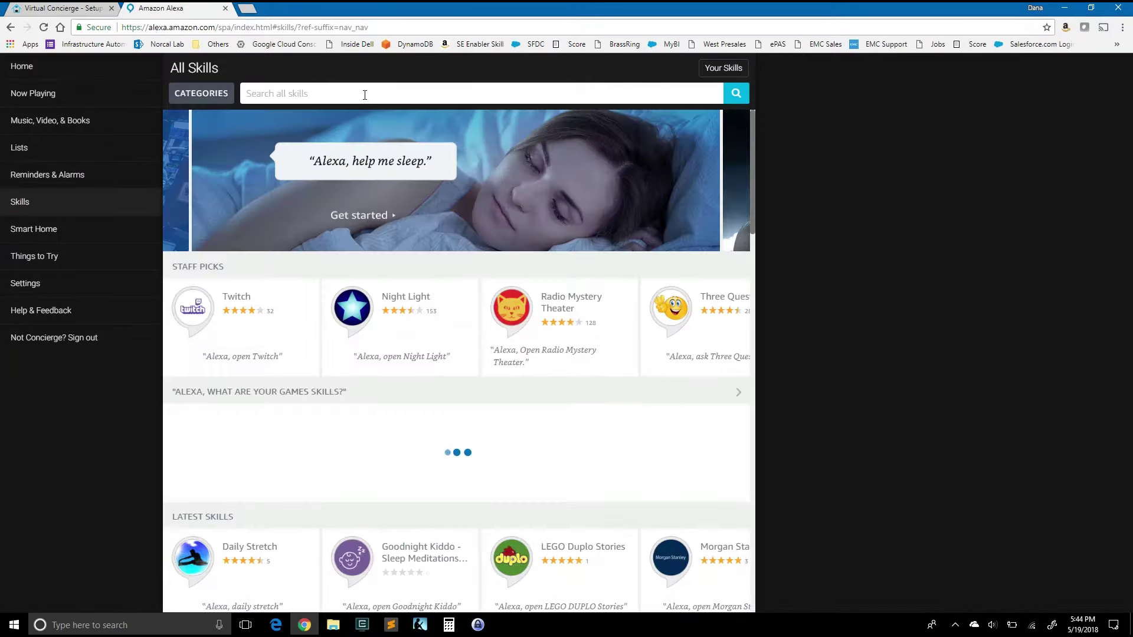
pyautogui.click(362, 91)
pyautogui.write('Vacation Rental Concierge Service')
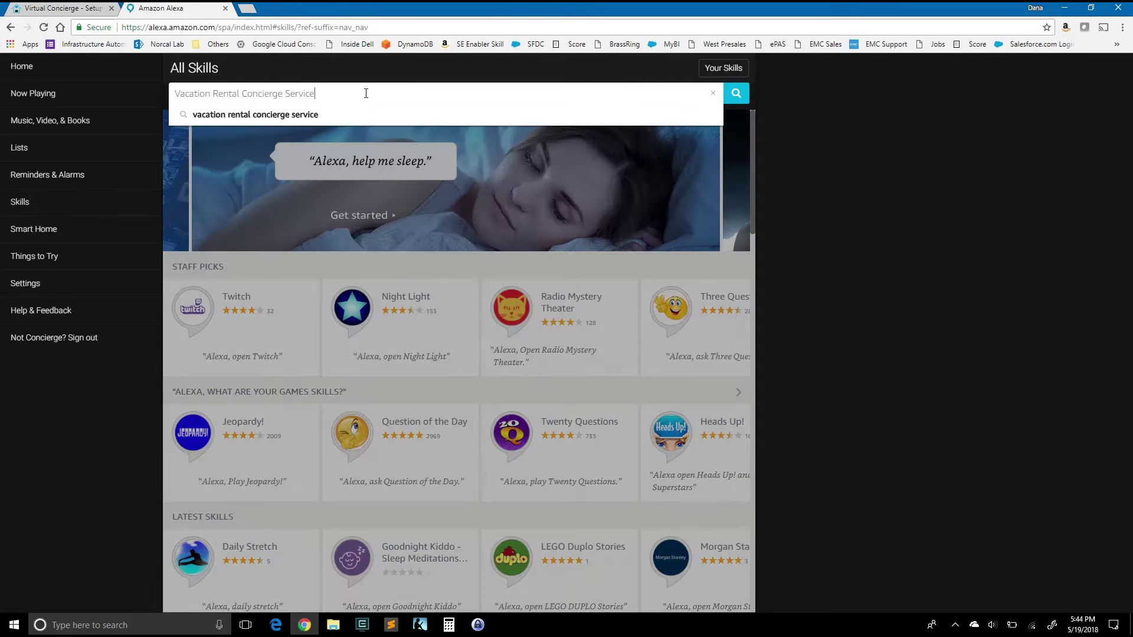
pyautogui.press('Return')
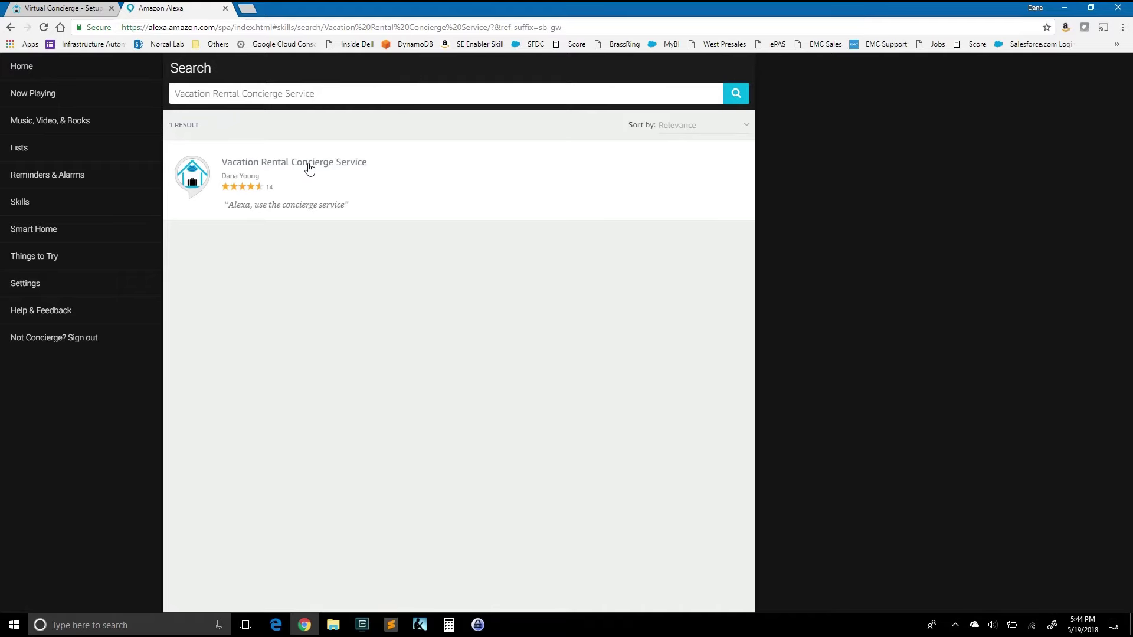
pyautogui.click(309, 167)
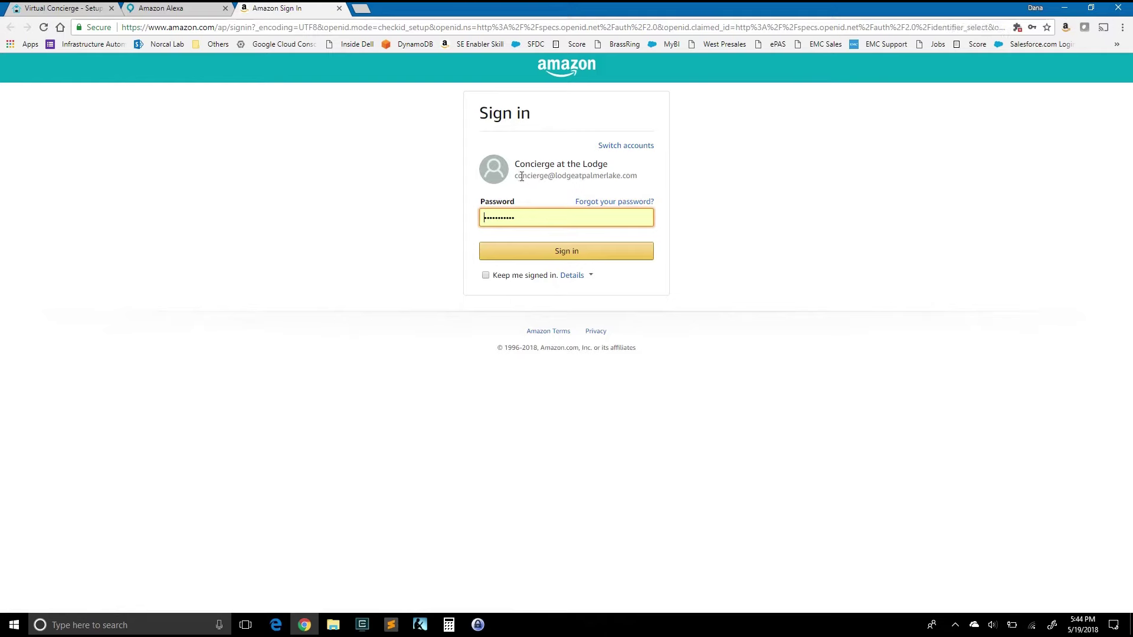
# Step: Sign in to Amazon, allow the skill access, then return to the Virtual Concierge tab
pyautogui.moveTo(515, 178); pyautogui.dragTo(627, 175)
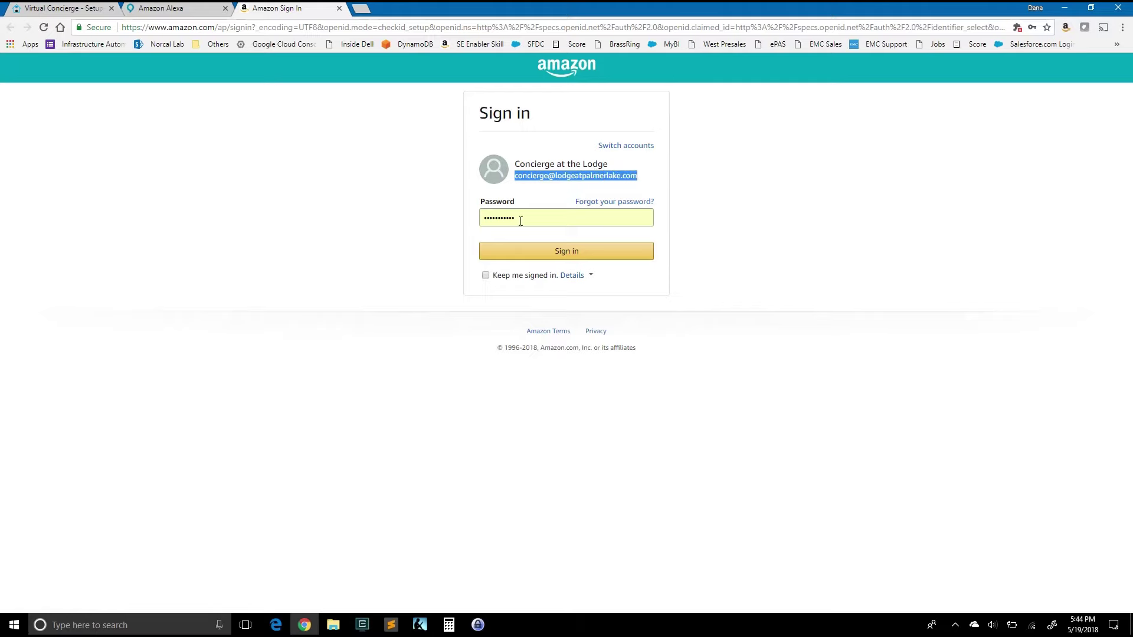
pyautogui.click(552, 254)
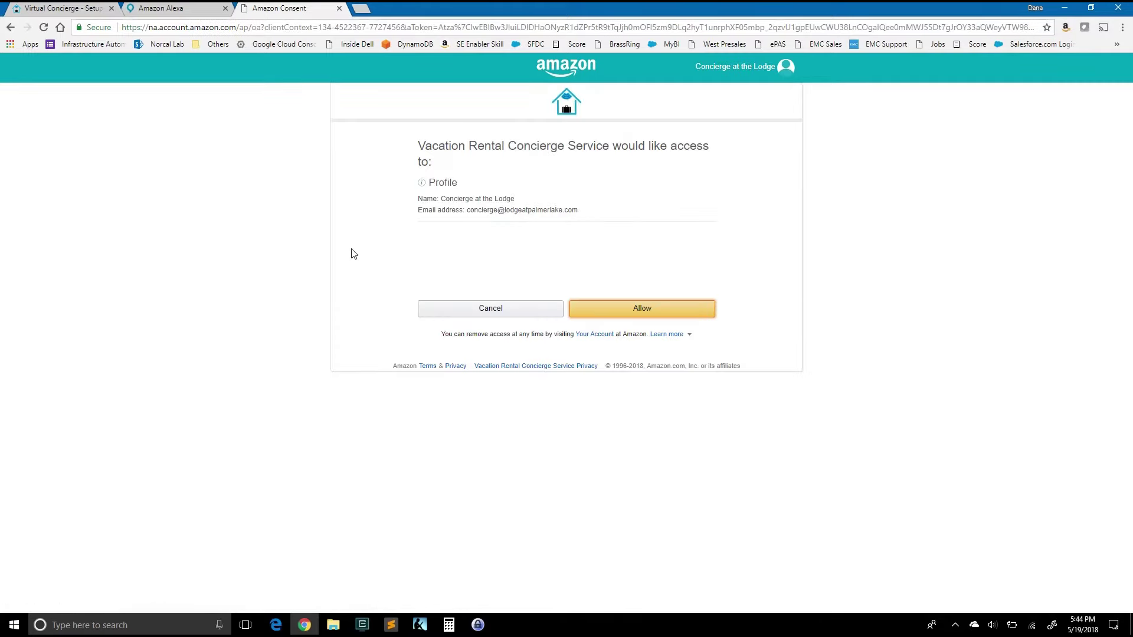
pyautogui.click(648, 309)
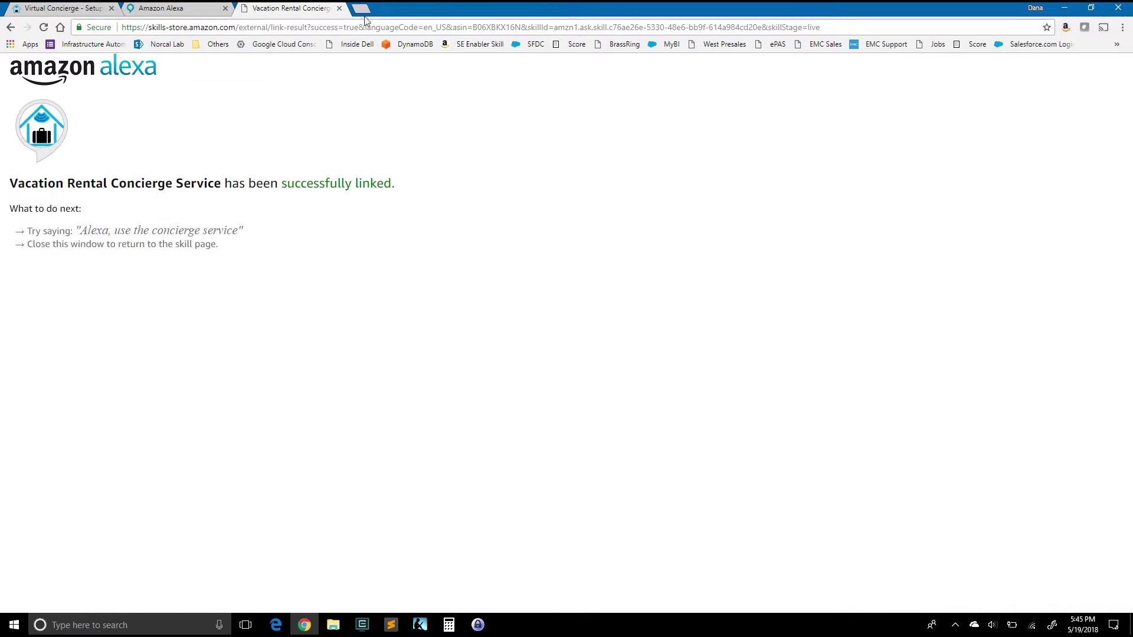
pyautogui.click(339, 8)
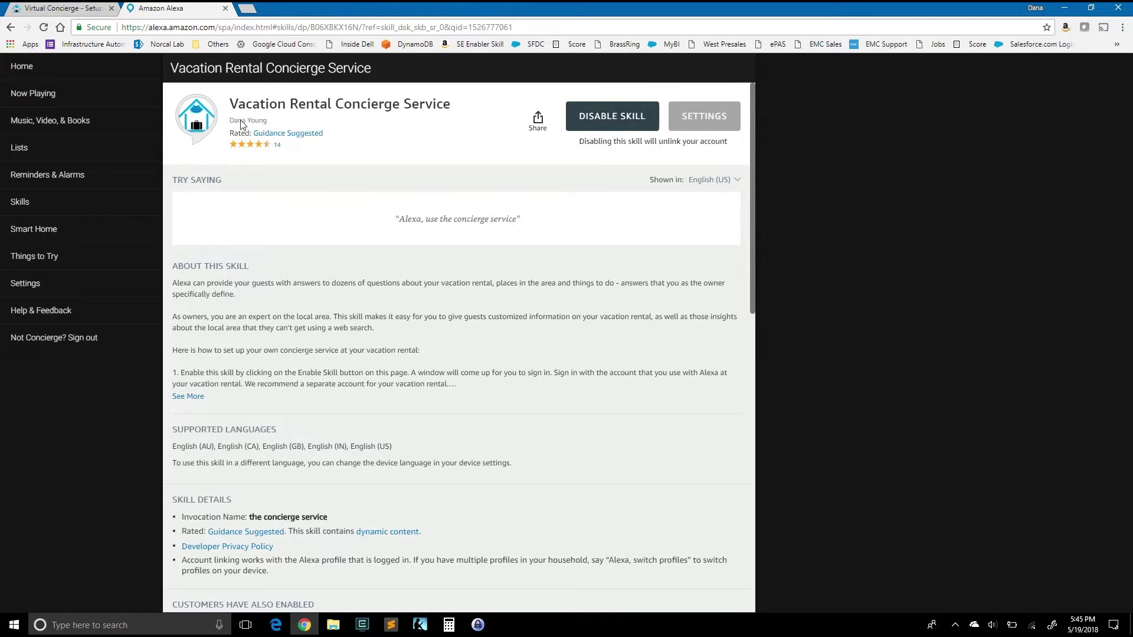
pyautogui.click(62, 9)
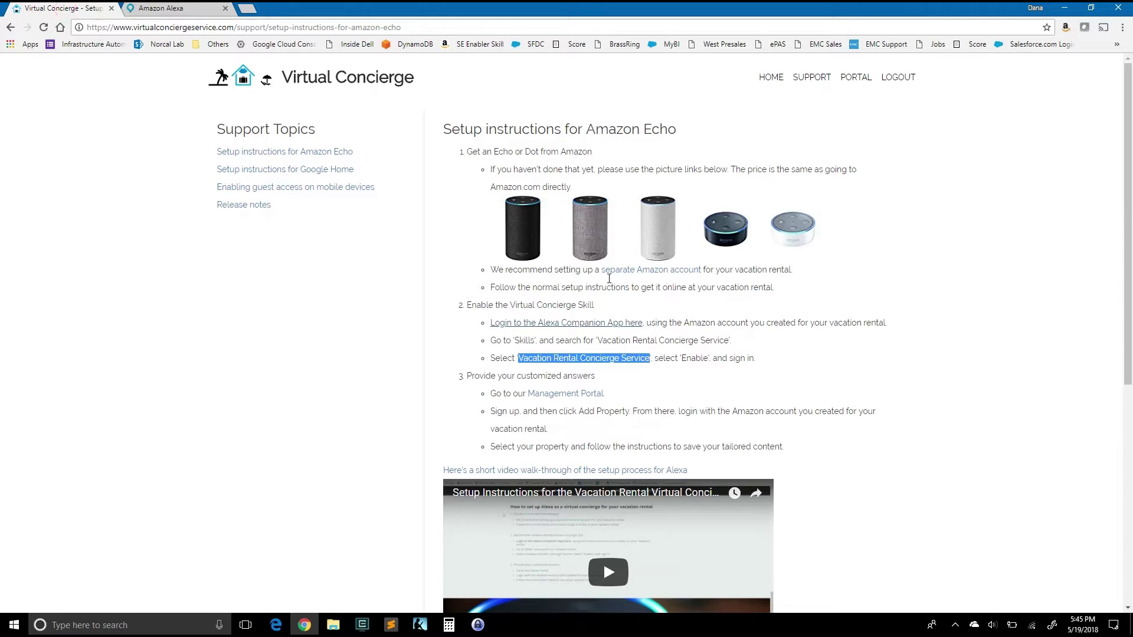
# Step: Log in to the Management Portal with the saved autofill credentials
pyautogui.click(762, 365)
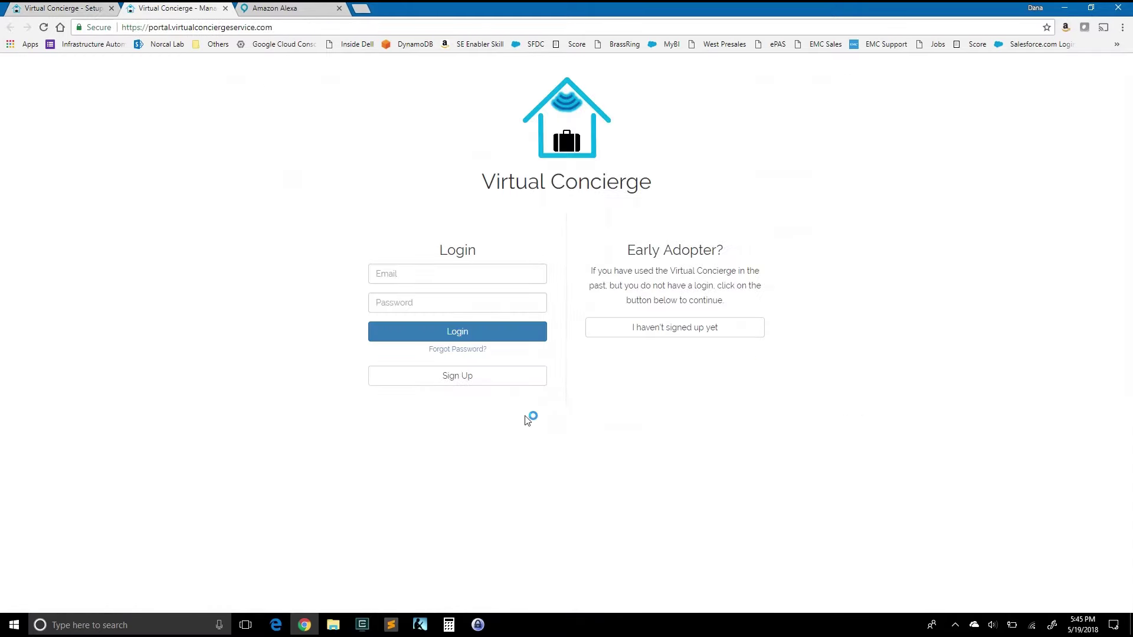
pyautogui.click(433, 272)
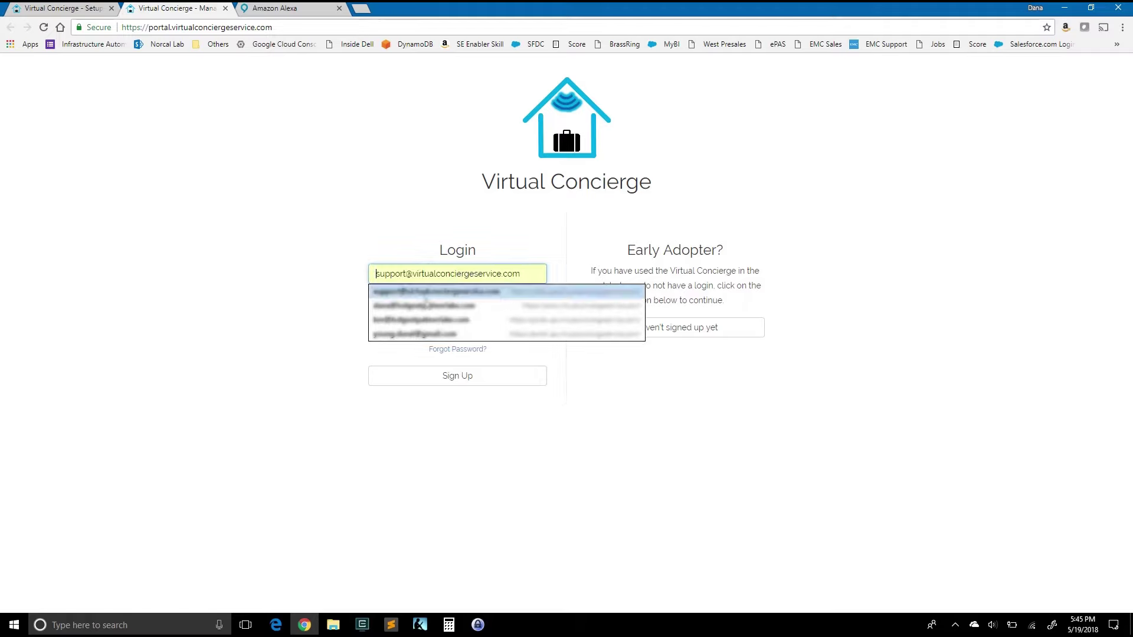
pyautogui.click(423, 306)
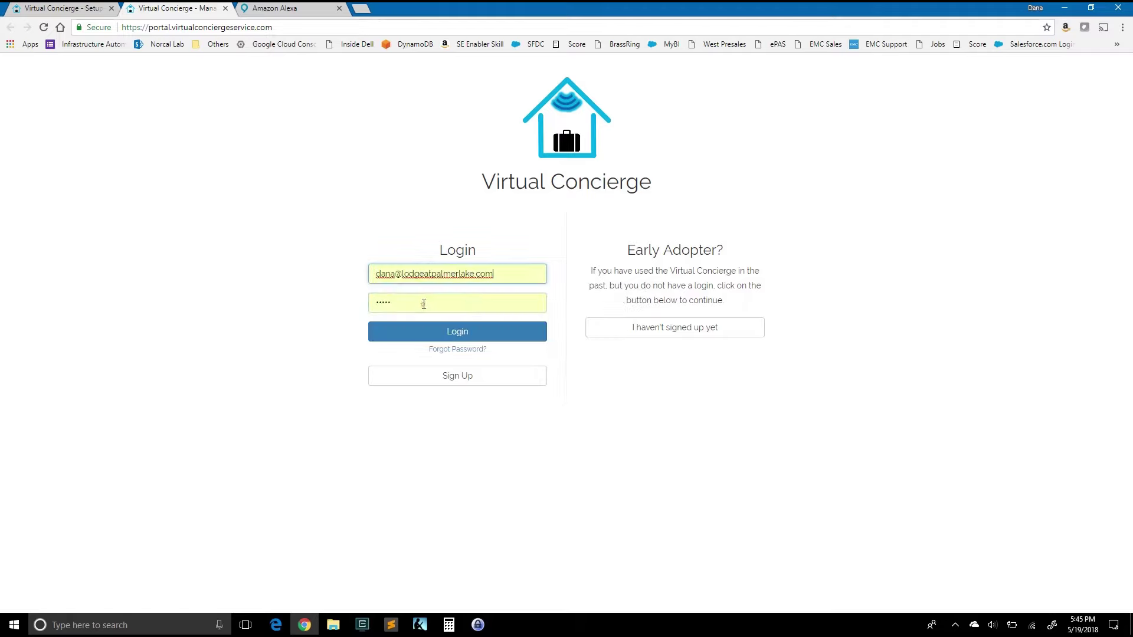
pyautogui.click(446, 334)
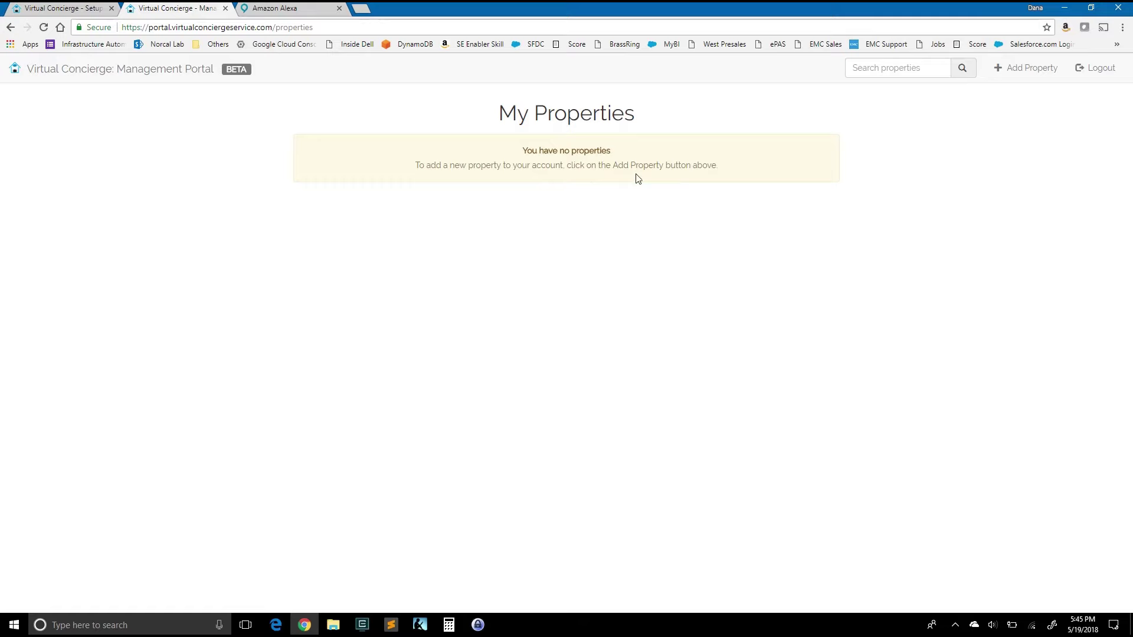
pyautogui.click(1032, 70)
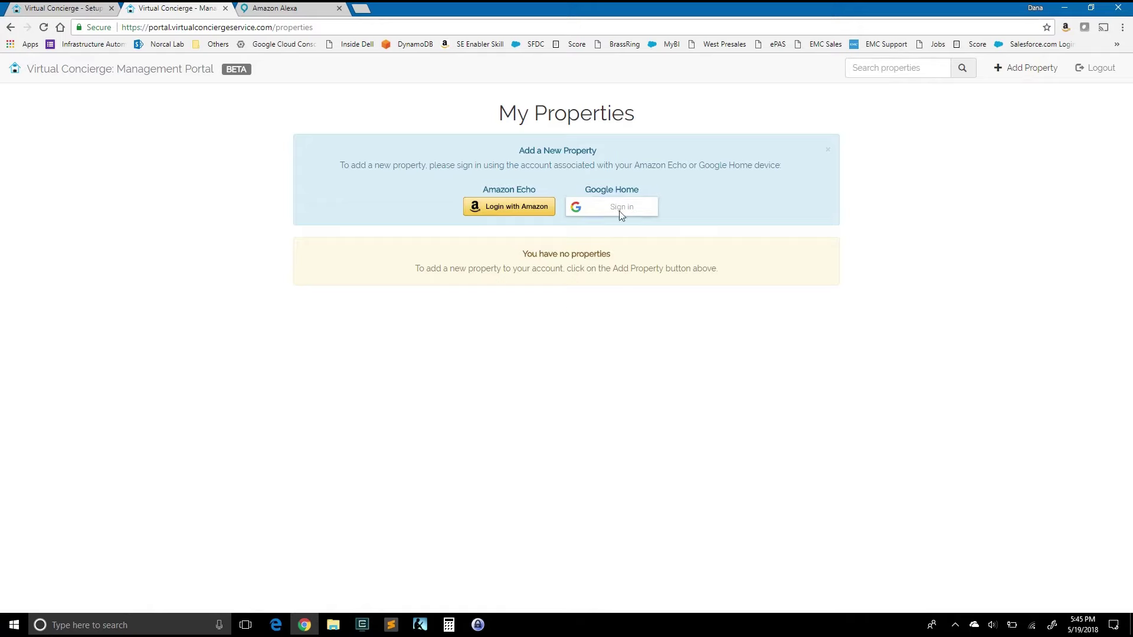
pyautogui.click(495, 210)
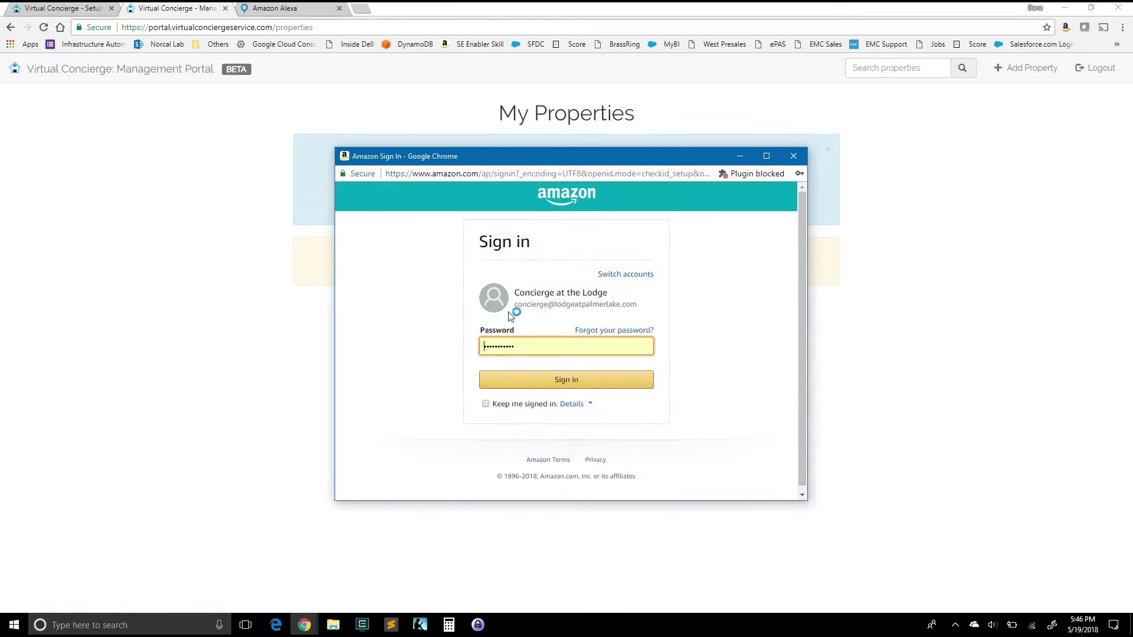
pyautogui.moveTo(517, 305); pyautogui.dragTo(627, 305)
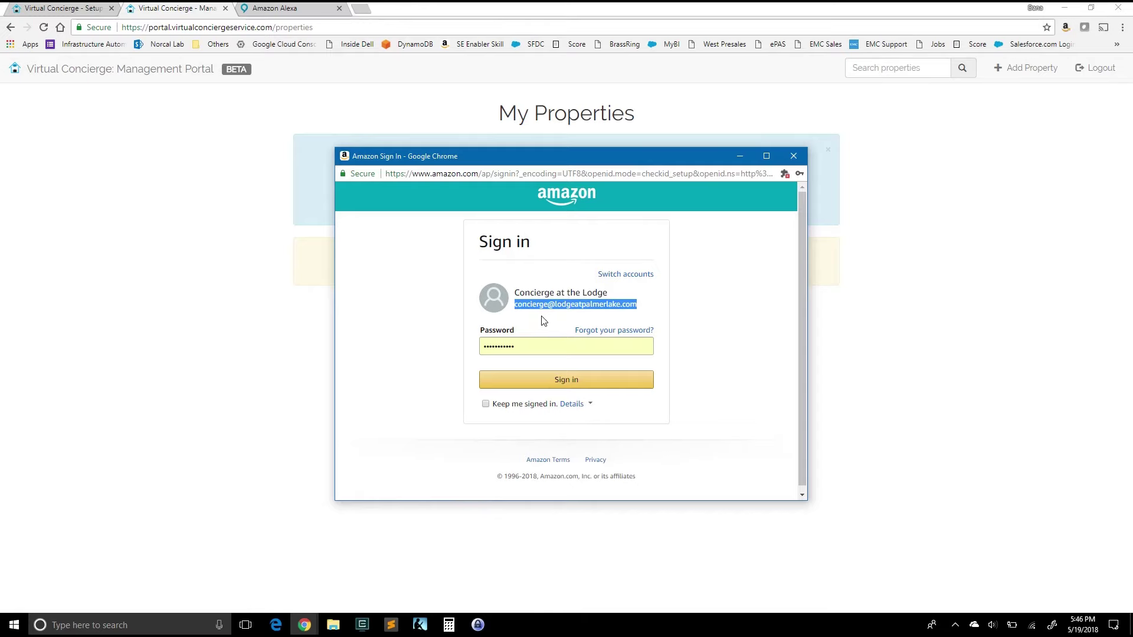
pyautogui.click(530, 382)
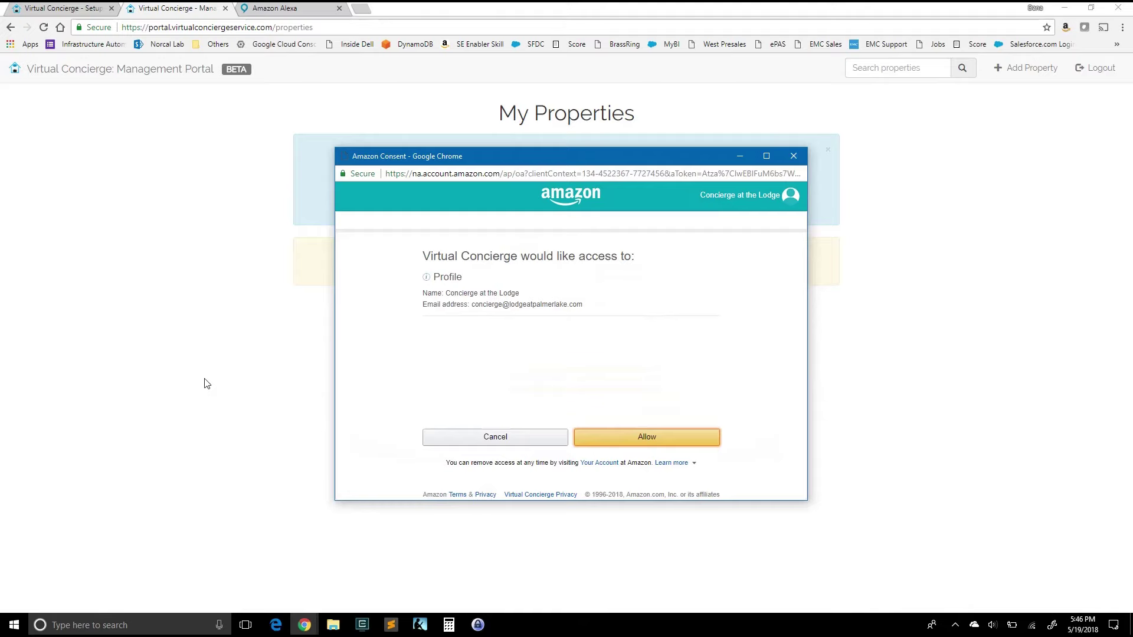
pyautogui.click(648, 444)
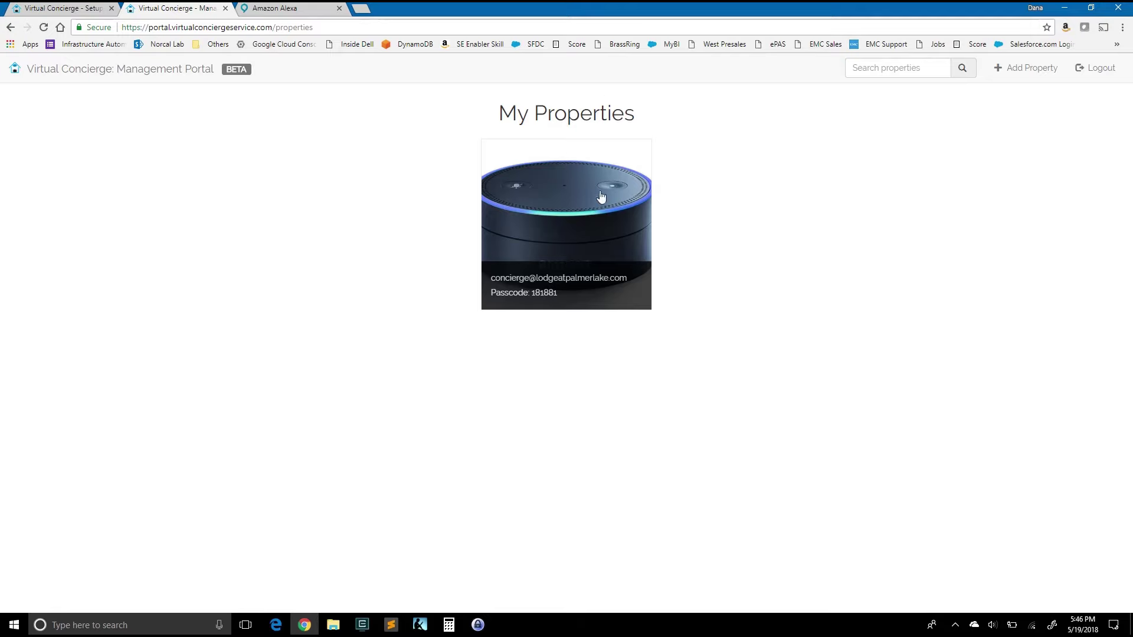
# Step: Open the property card's portal and select its base web address
pyautogui.click(559, 227)
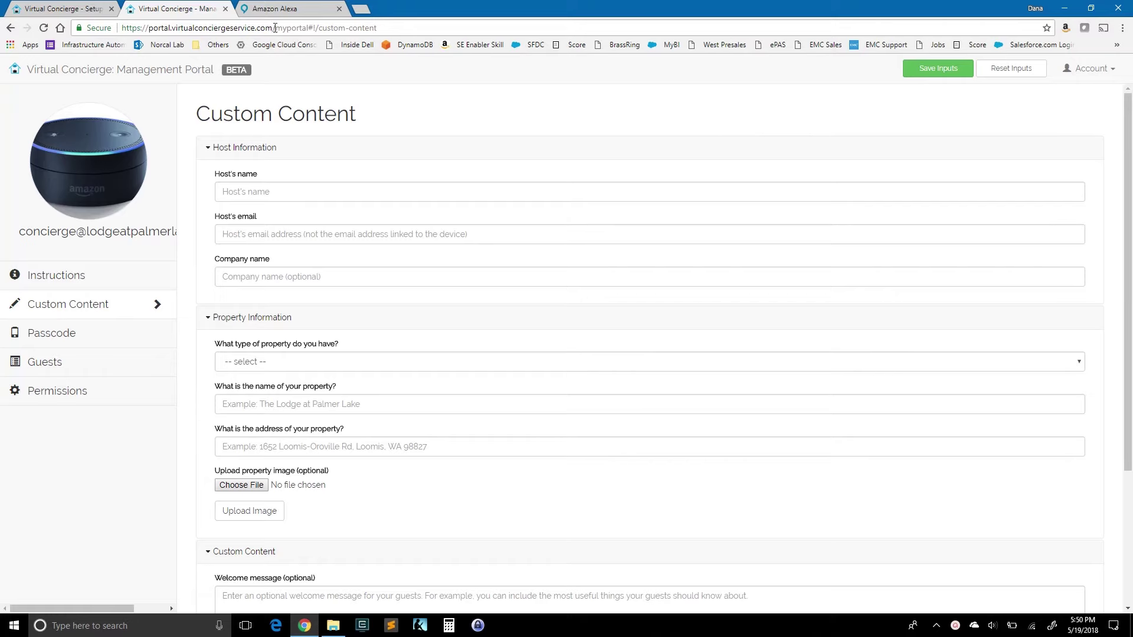
pyautogui.moveTo(274, 29); pyautogui.dragTo(121, 29)
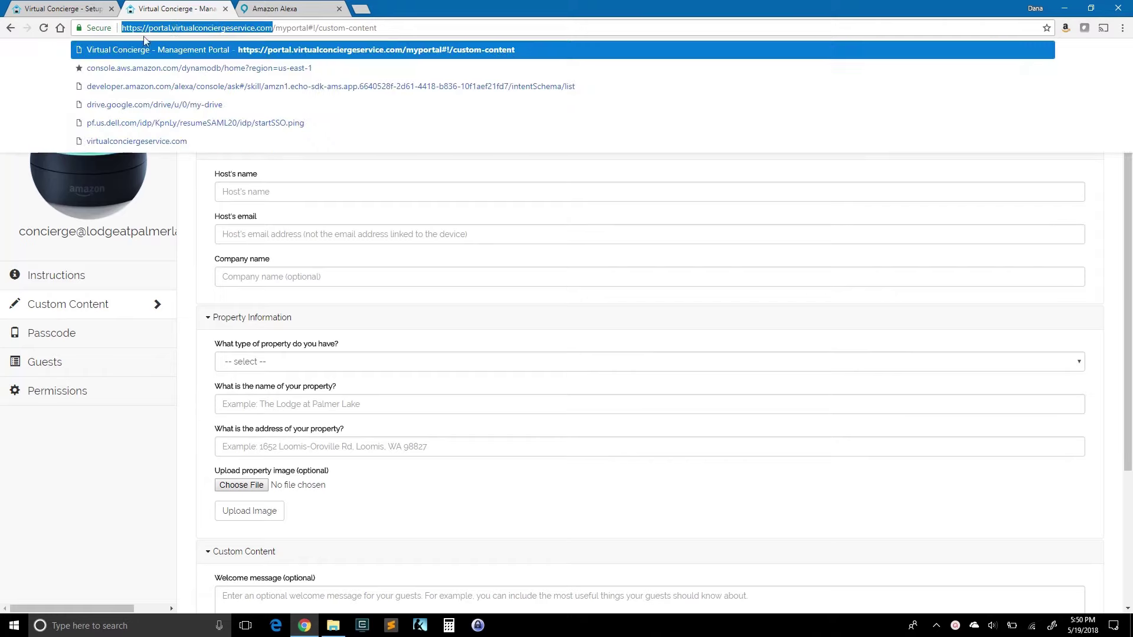
pyautogui.click(85, 533)
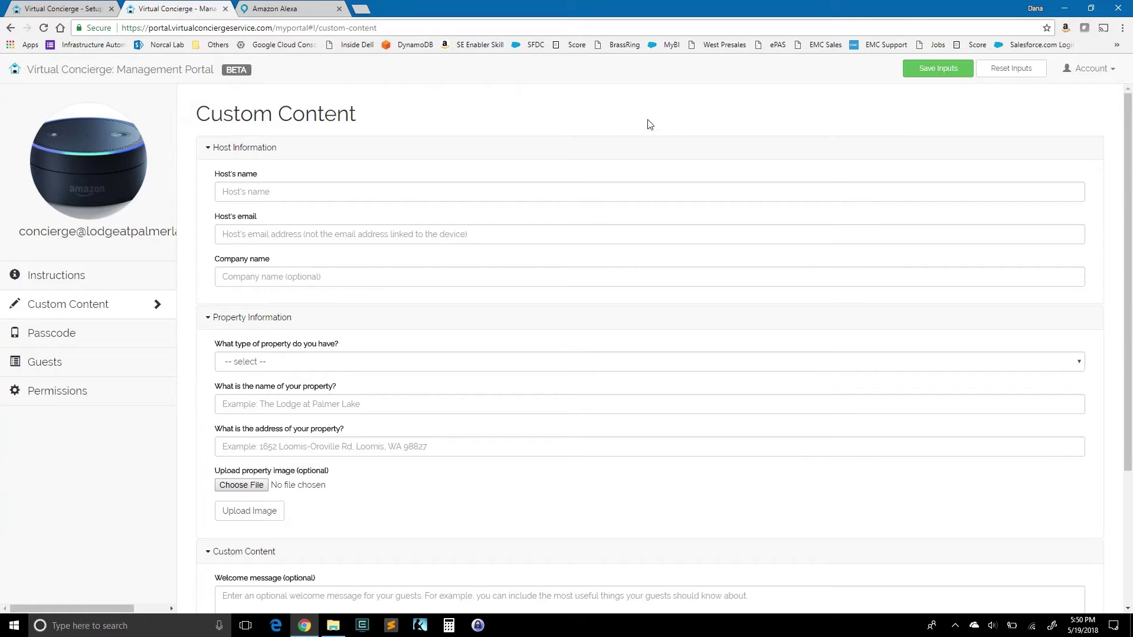
# Step: Enter the host's full name and e-mail address
pyautogui.click(297, 193)
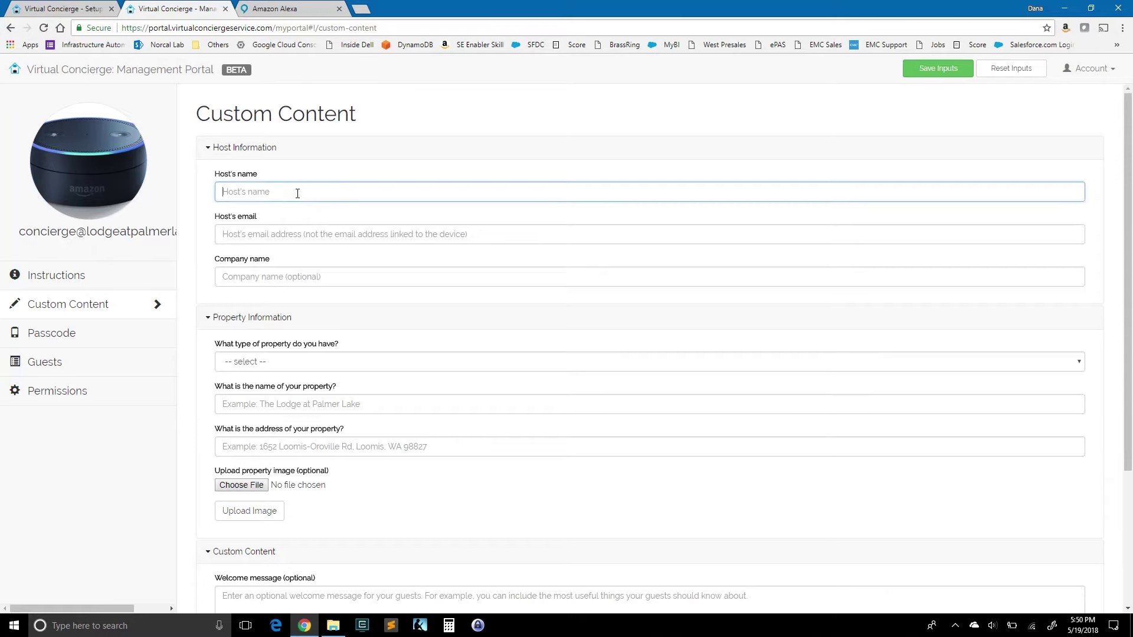
pyautogui.press('Tab')
pyautogui.click(298, 193)
pyautogui.write('Young')
pyautogui.press('Tab')
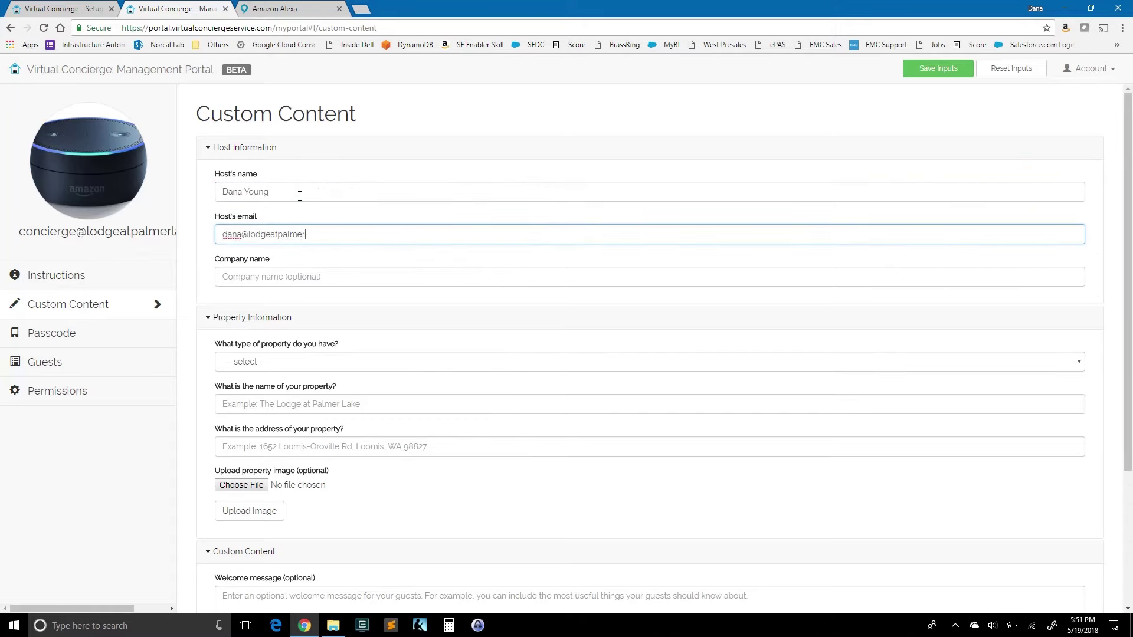
pyautogui.press('Tab')
# Step: Set company 'The Lodge at Palmer Lake, LLC', property type Lodge, property name and street address
pyautogui.write('T')
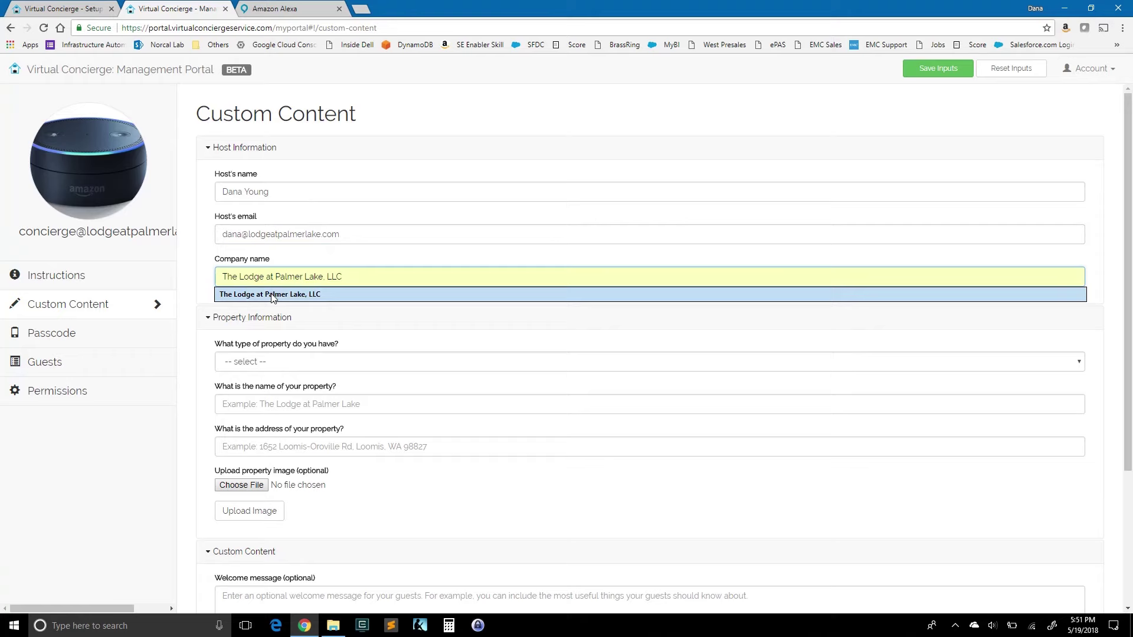
pyautogui.click(272, 294)
pyautogui.click(311, 363)
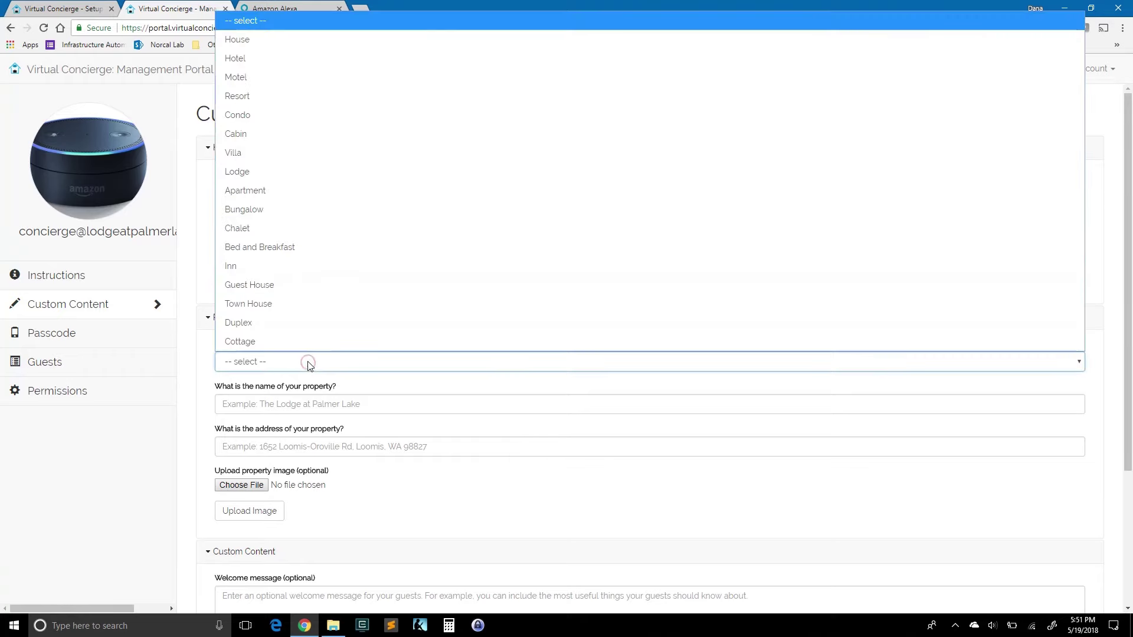
pyautogui.click(279, 178)
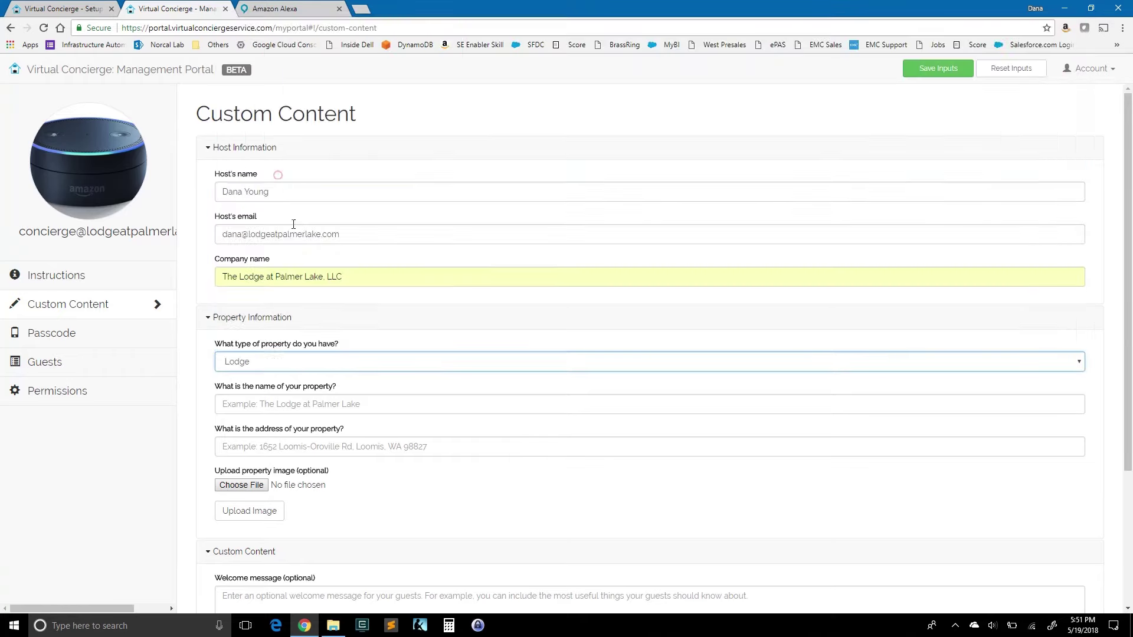
pyautogui.click(337, 402)
pyautogui.write('The Lodge at Palmer Lake')
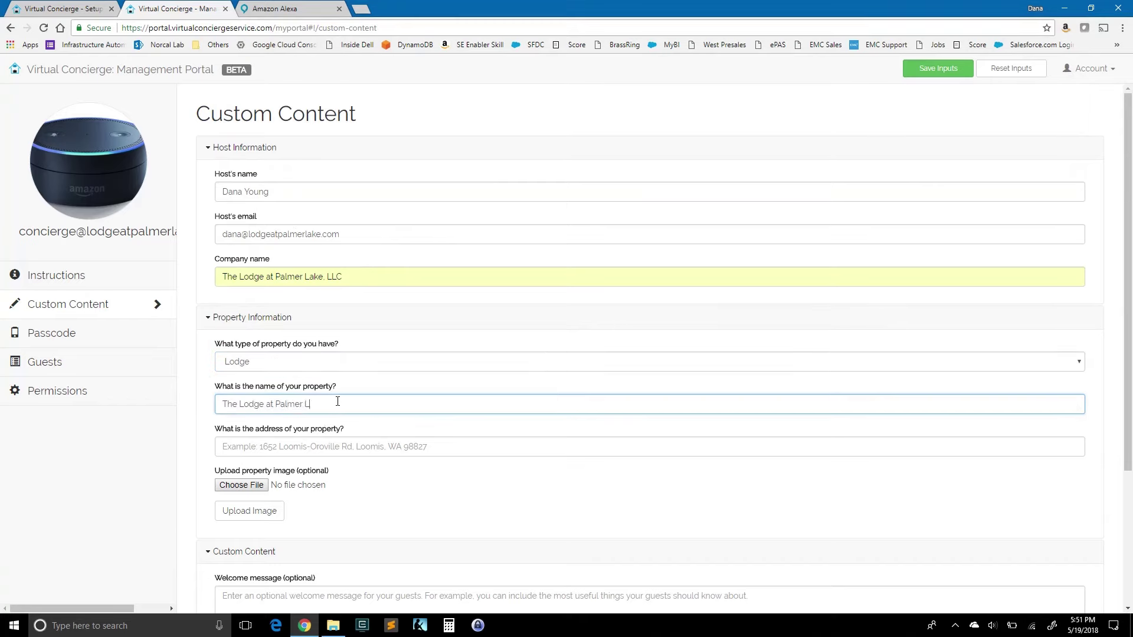
pyautogui.click(313, 447)
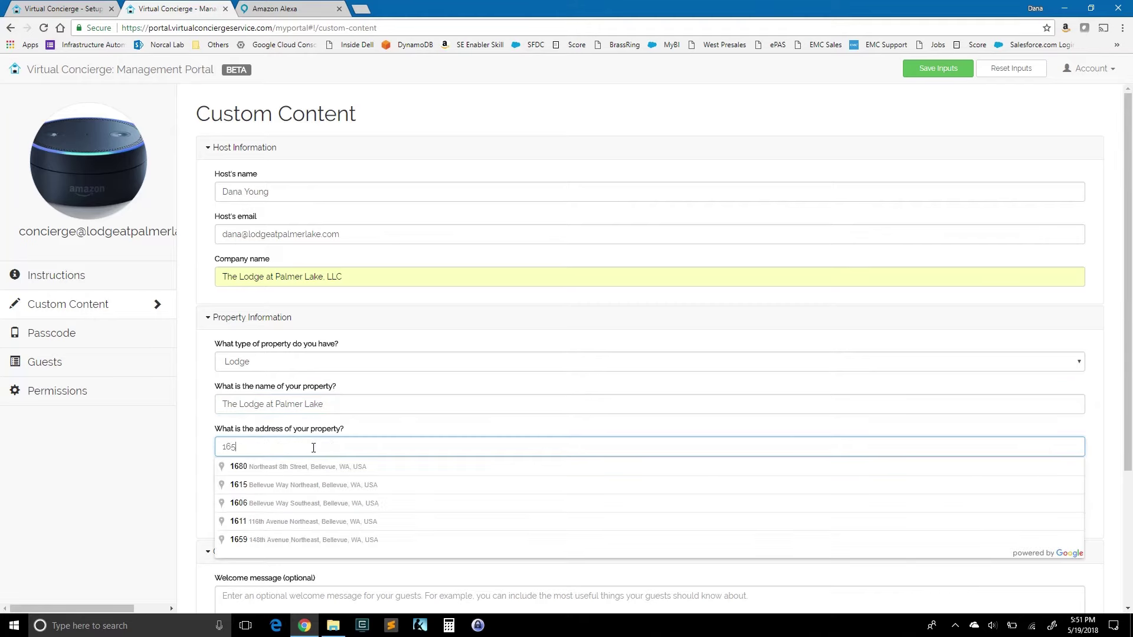
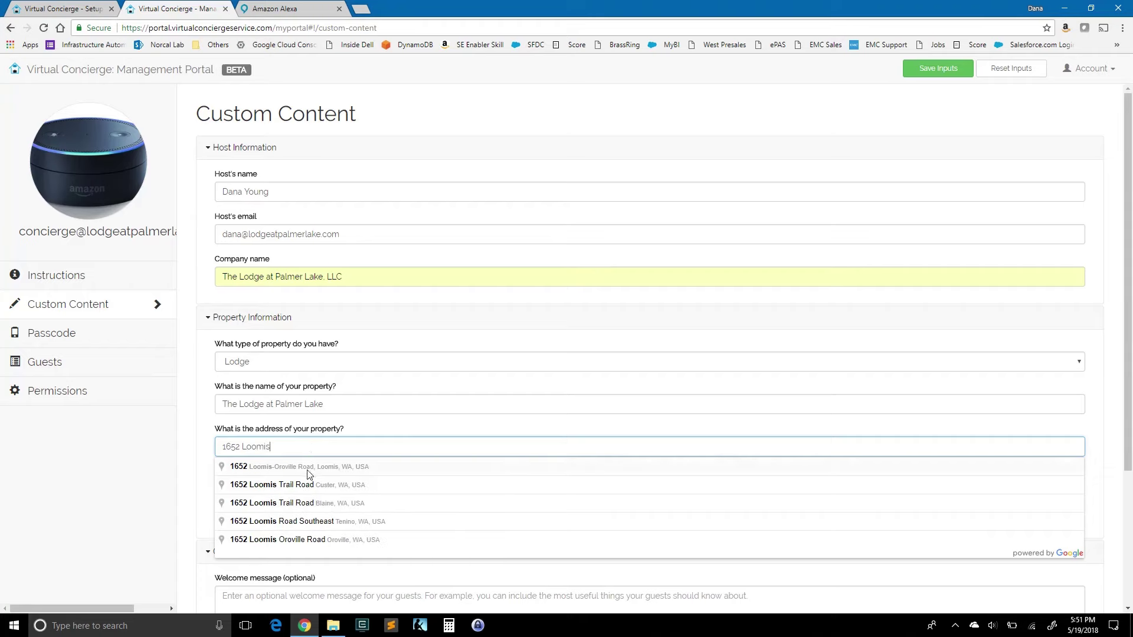
pyautogui.click(308, 472)
# Step: Open the lodge photos folder in File Explorer and select its path
pyautogui.scroll(-1, 330, 478)
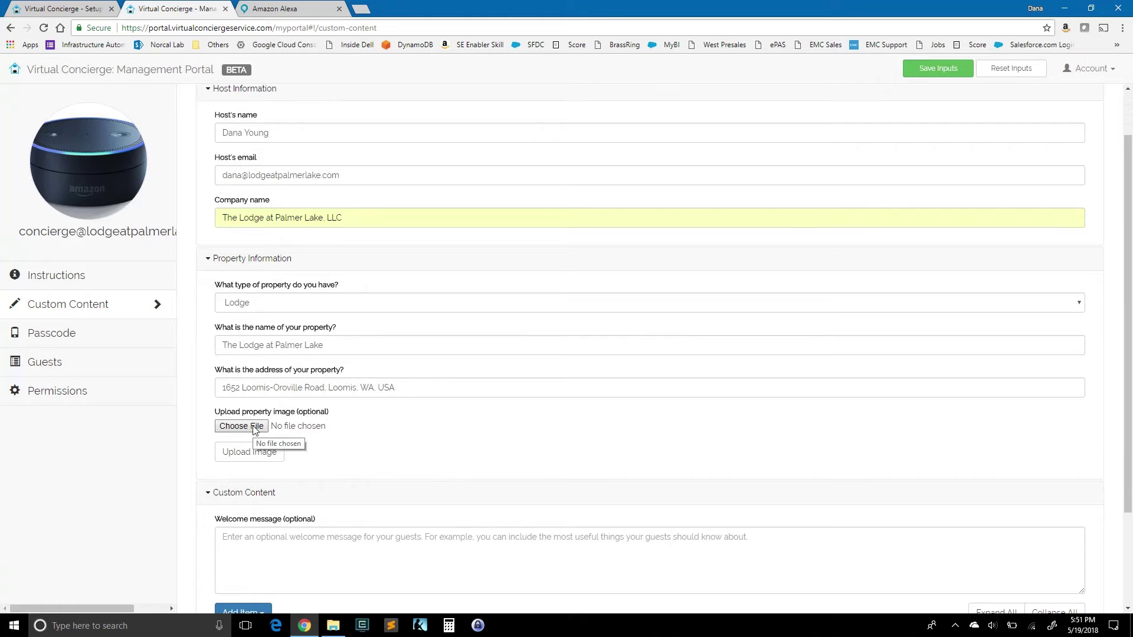
pyautogui.click(333, 625)
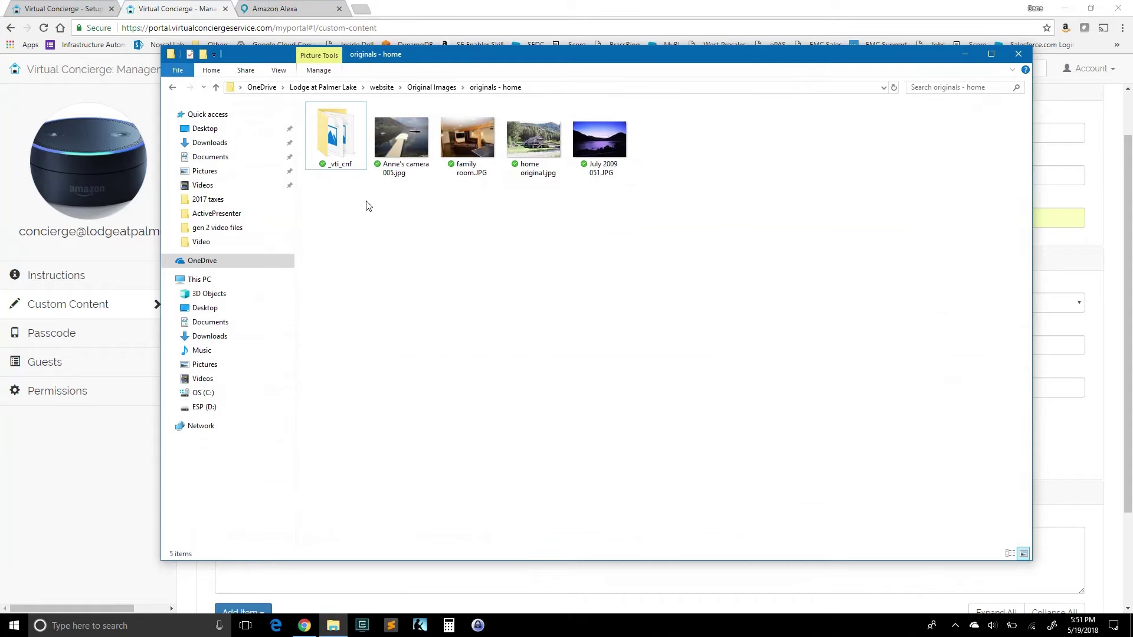
pyautogui.click(578, 89)
pyautogui.hotkey('ctrl', 'c')
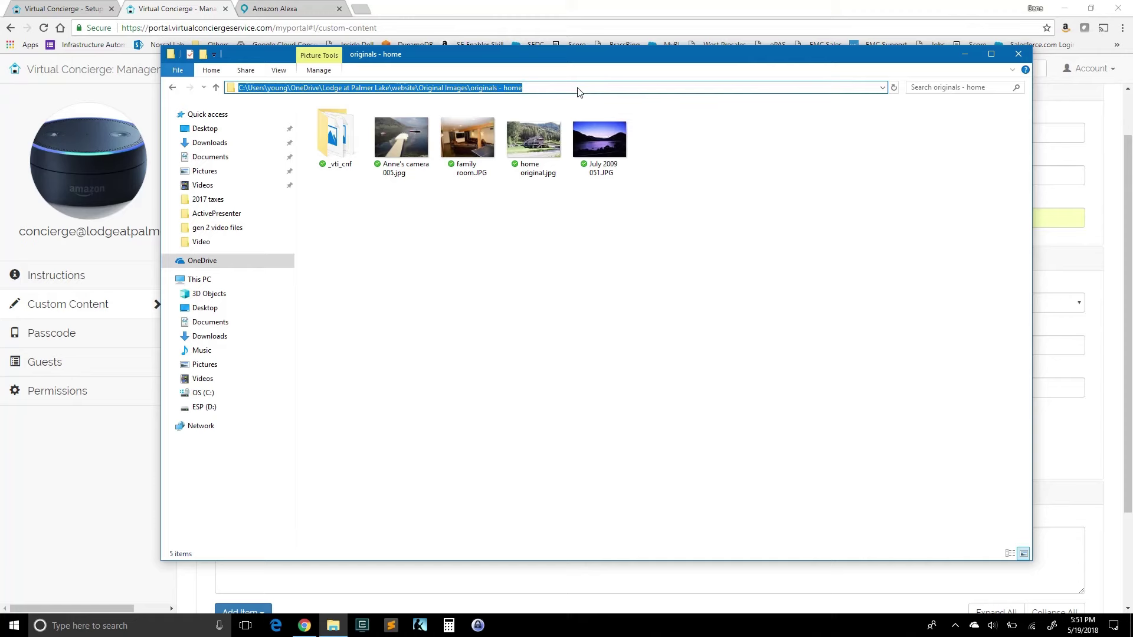
# Step: Upload 'home original.jpg' from the originals - home folder as the property image
pyautogui.click(455, 13)
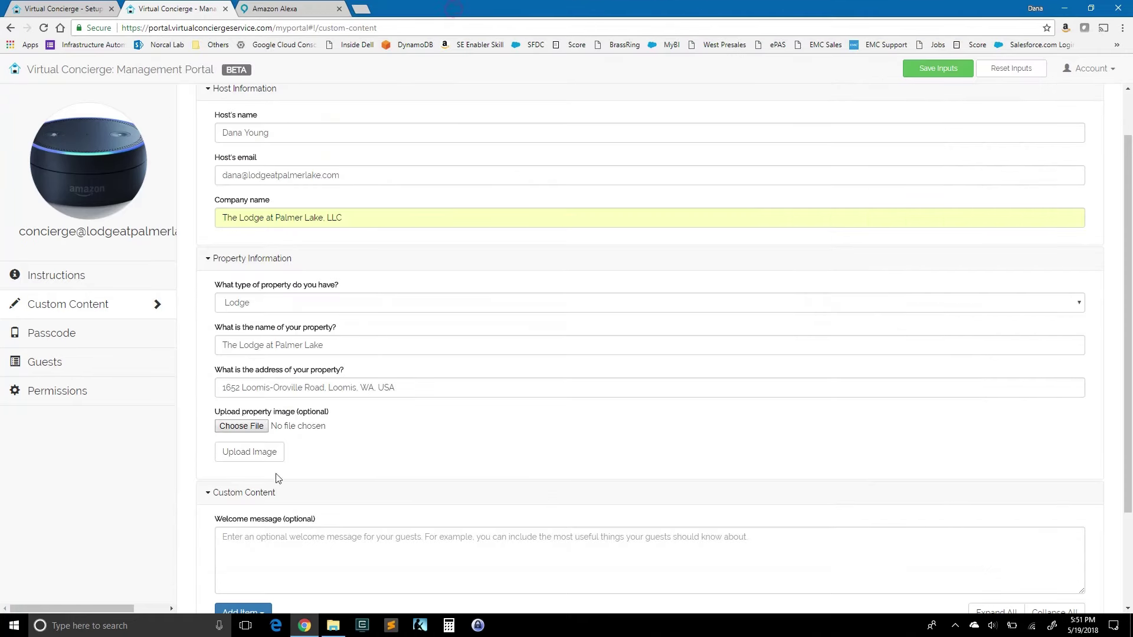
pyautogui.click(251, 427)
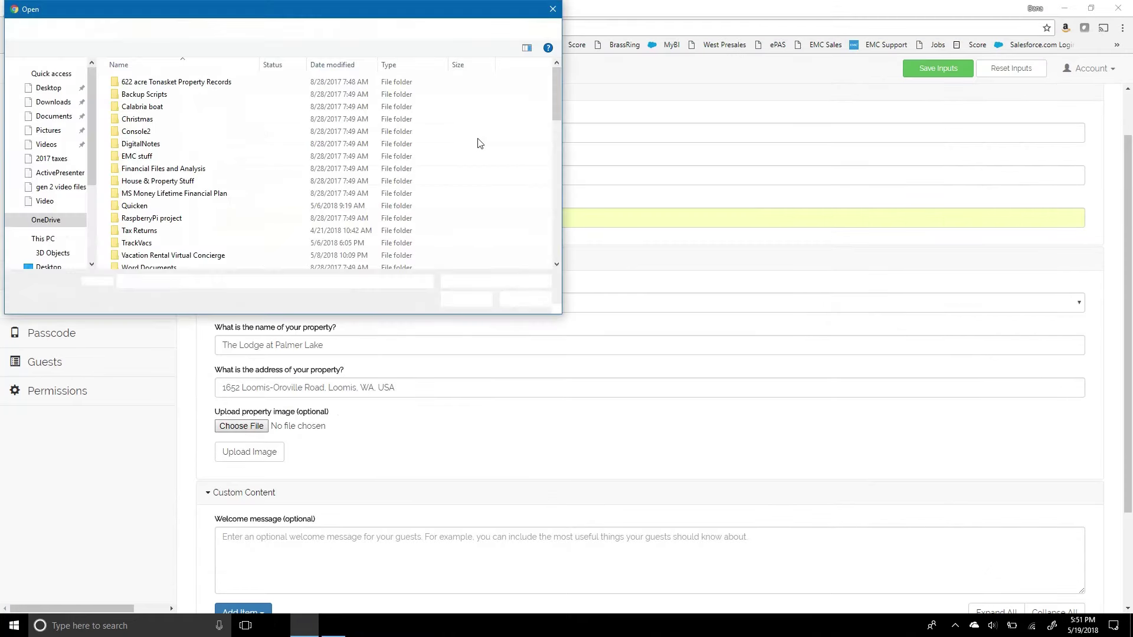
pyautogui.click(224, 31)
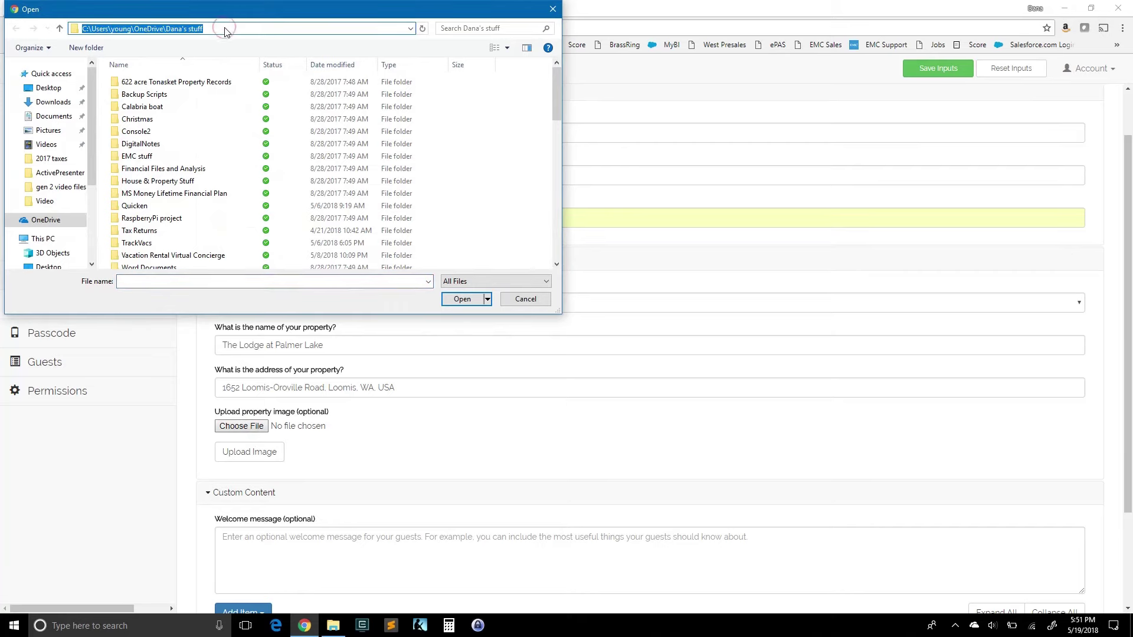
pyautogui.hotkey('ctrl', 'v')
pyautogui.press('Return')
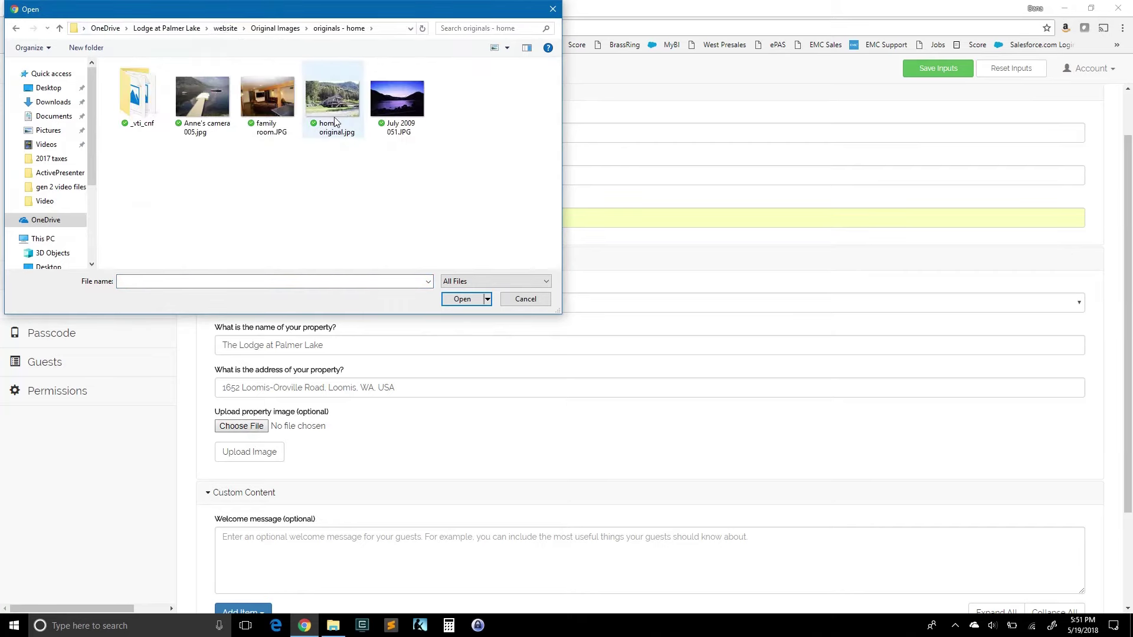
pyautogui.click(334, 106)
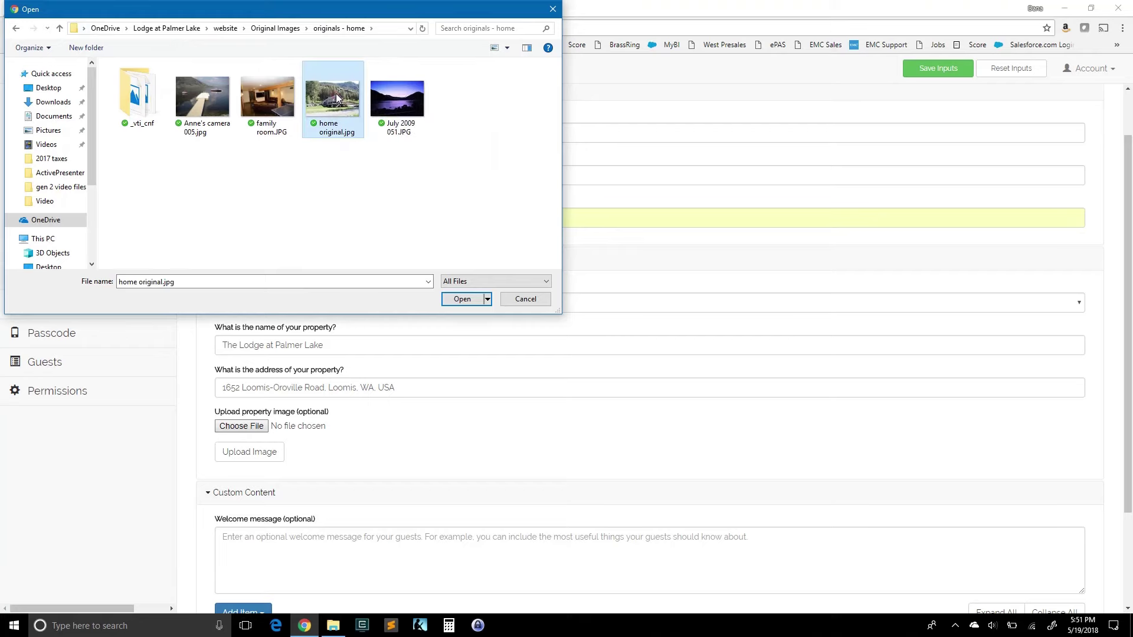
pyautogui.click(462, 300)
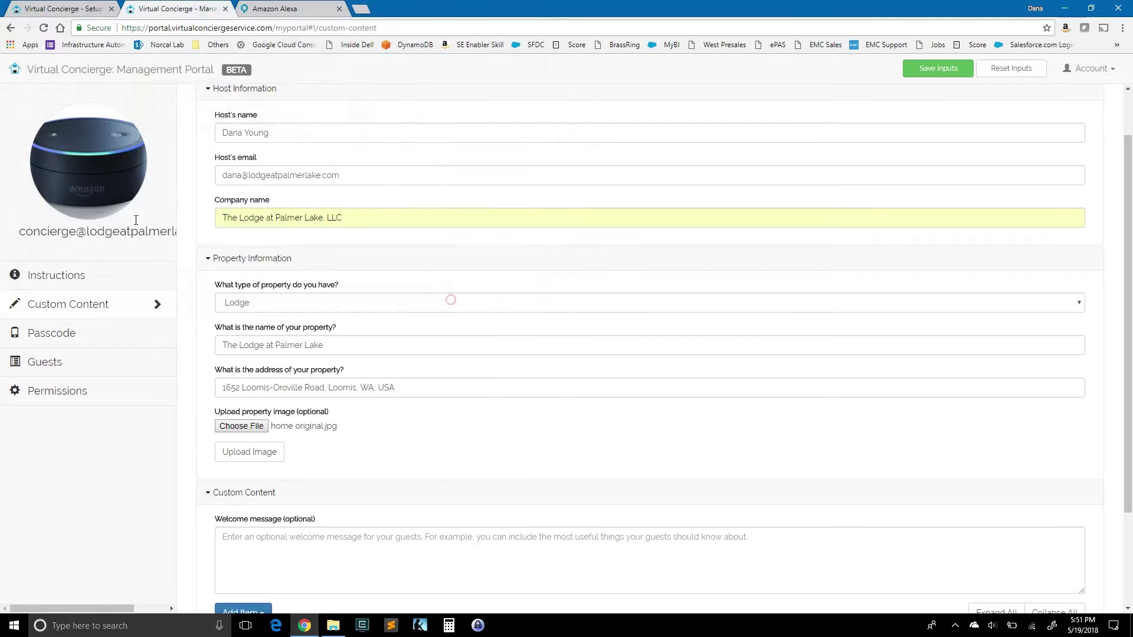
pyautogui.click(249, 454)
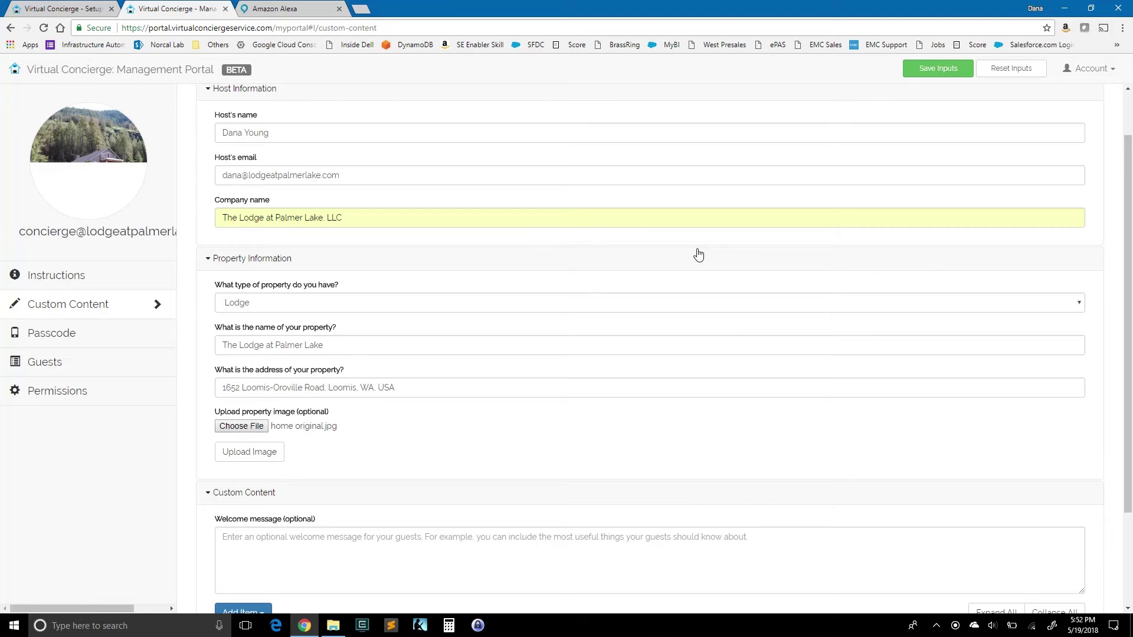
# Step: Save the property, then add a 'Hiking' custom item tagged Hiking Trail with text 'this is hiking content'
pyautogui.scroll(-2, 698, 254)
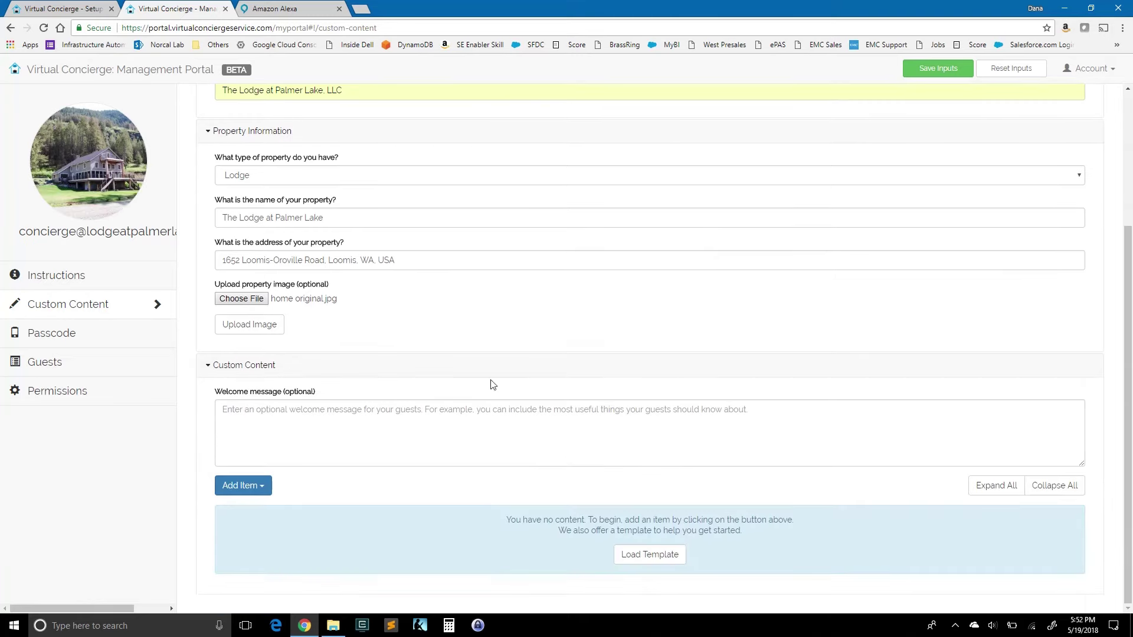
pyautogui.click(941, 71)
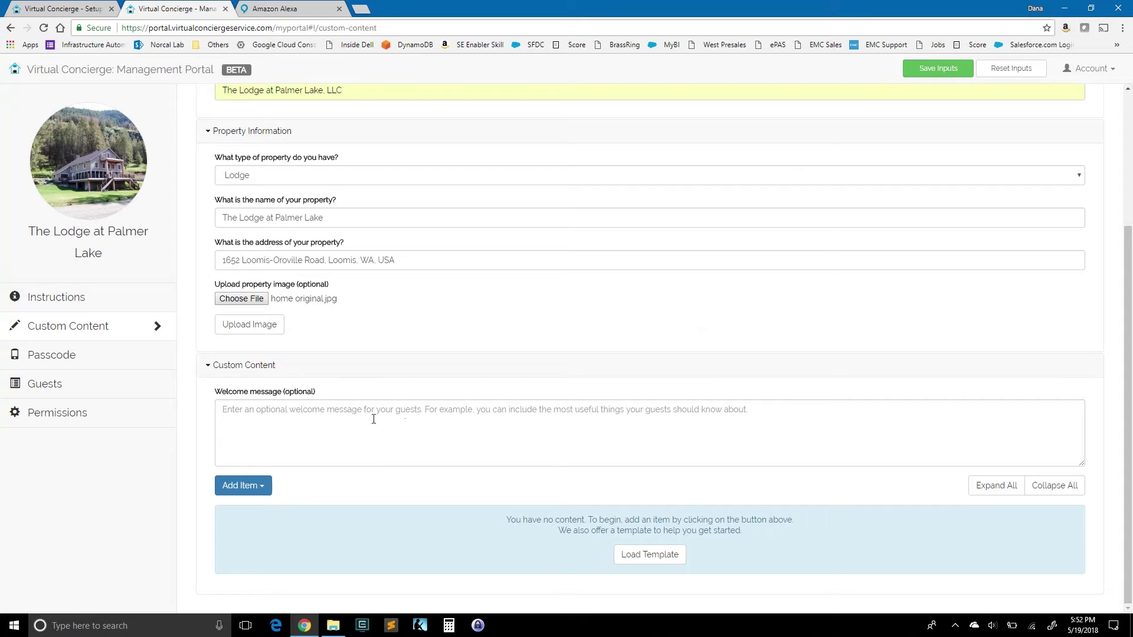
pyautogui.click(245, 485)
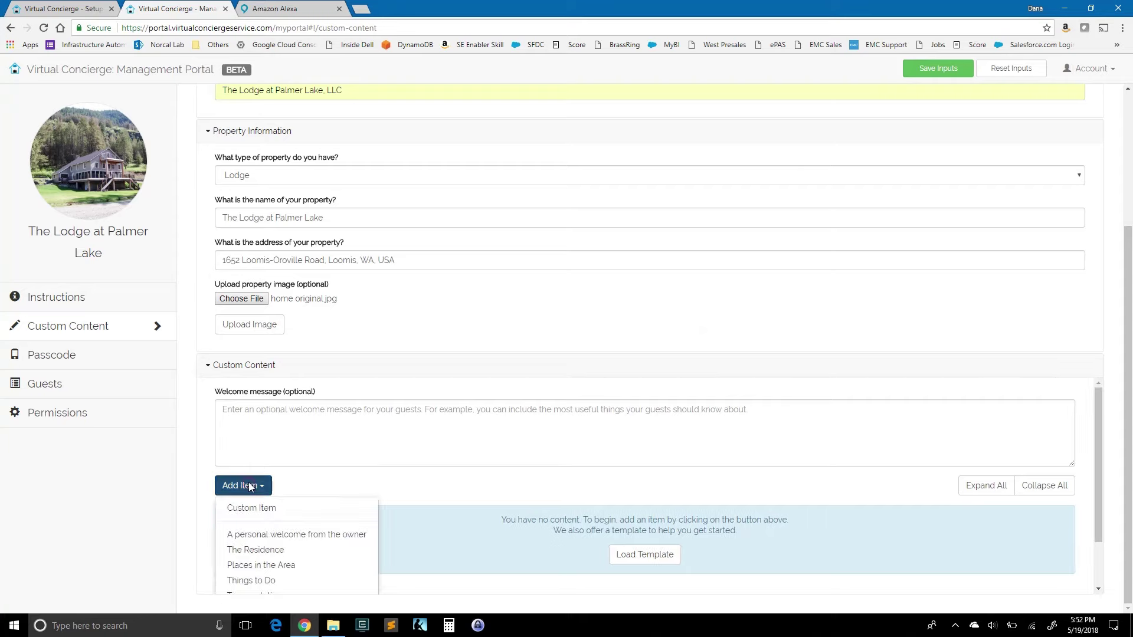
pyautogui.click(238, 510)
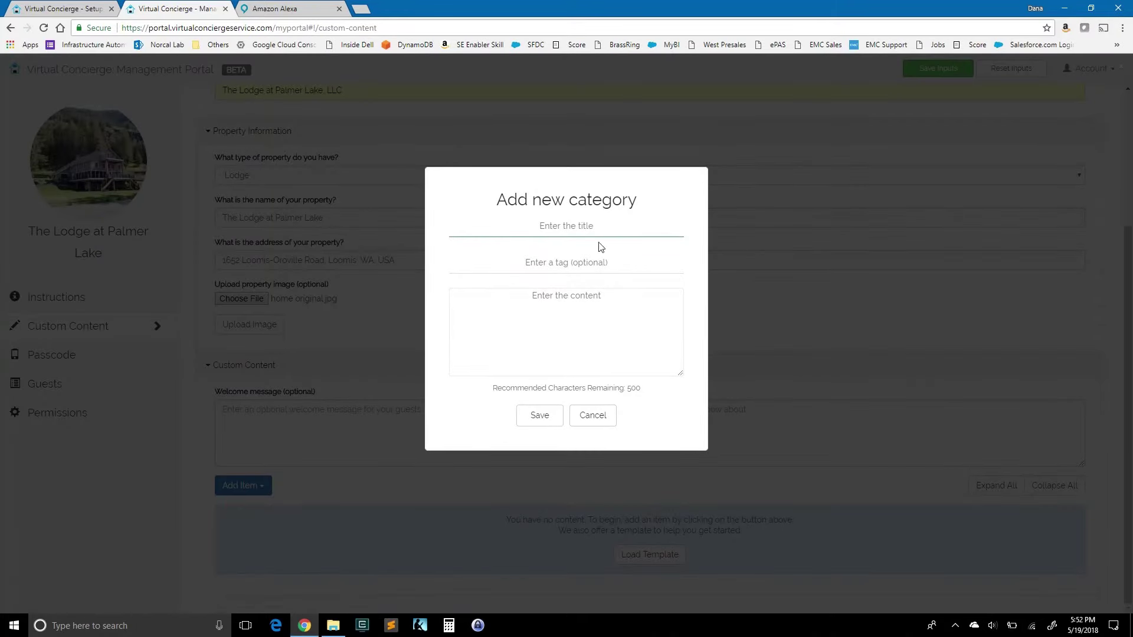
pyautogui.write('Hiking')
pyautogui.press('Tab')
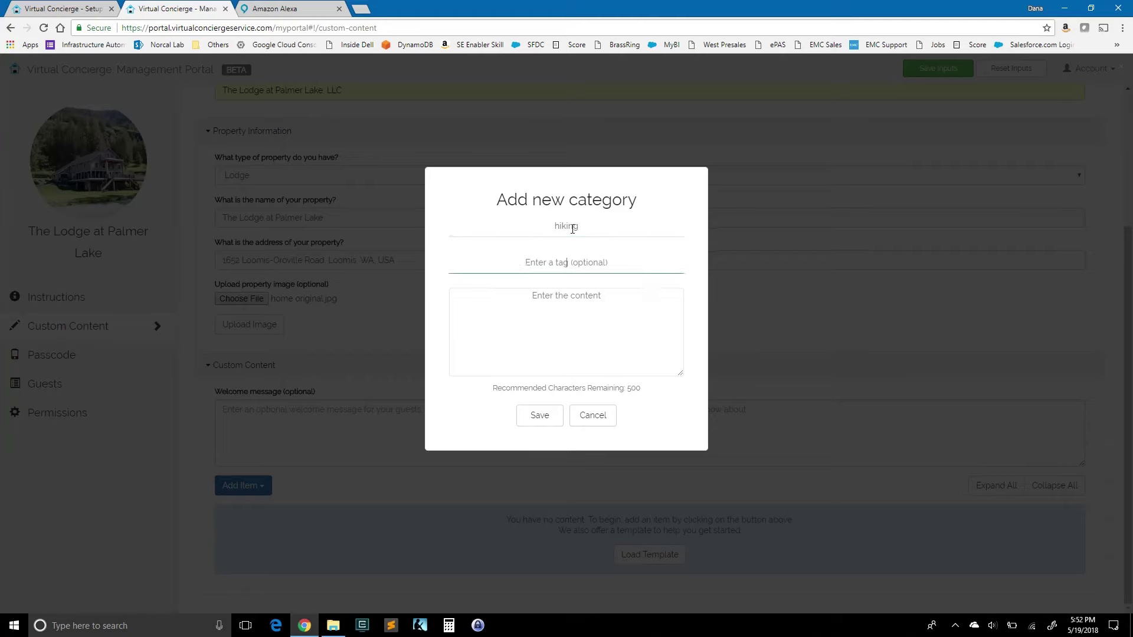
pyautogui.write('h')
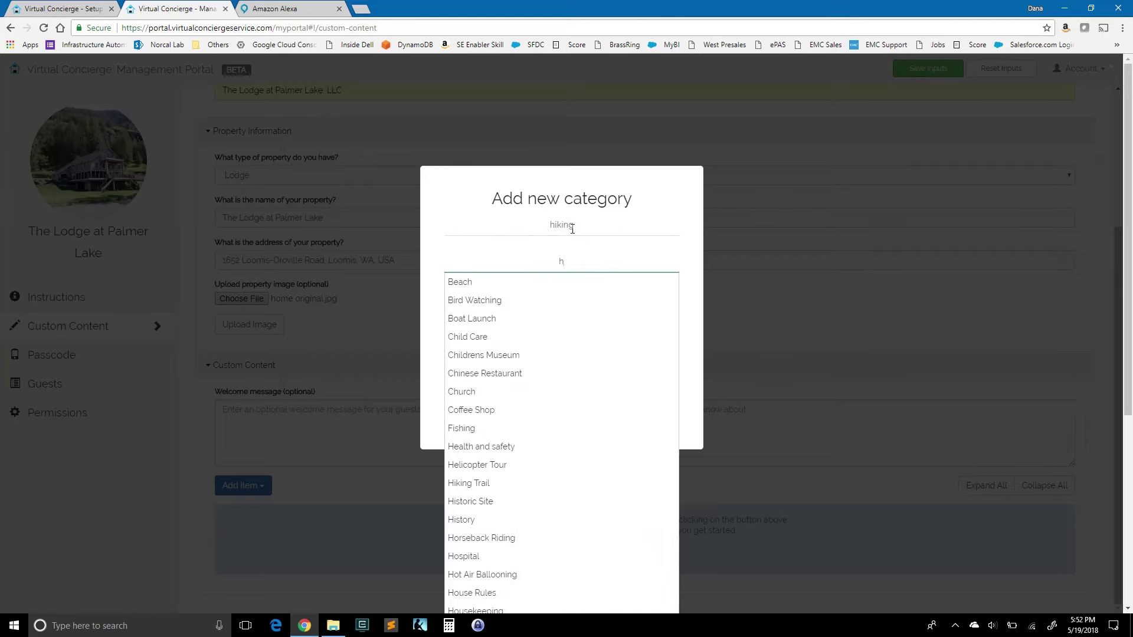
pyautogui.write('ikin')
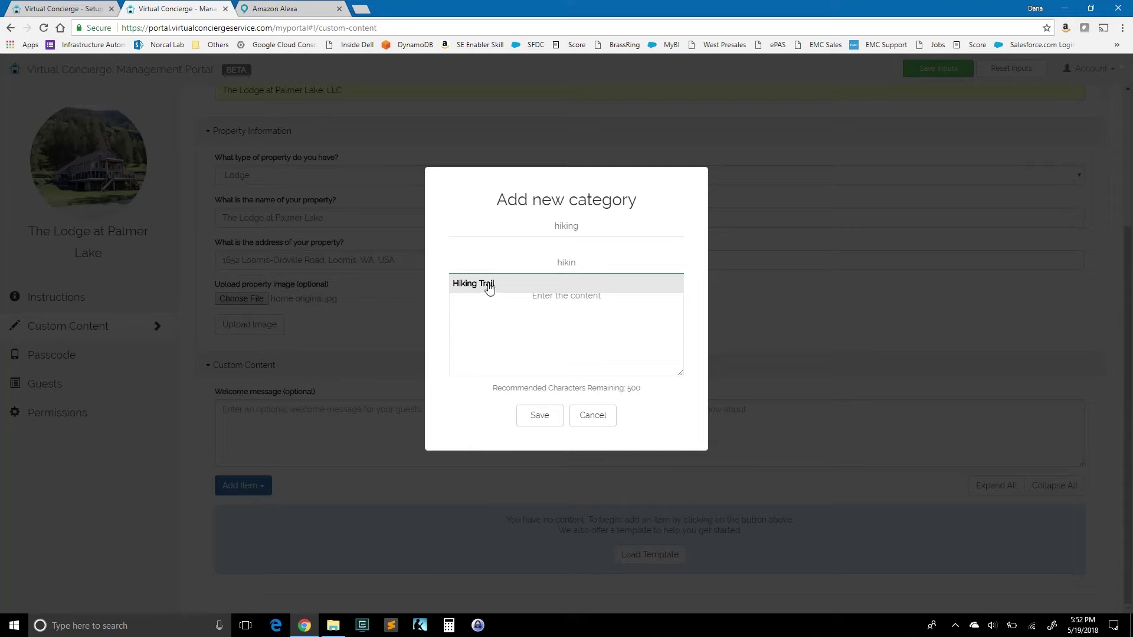
pyautogui.click(489, 285)
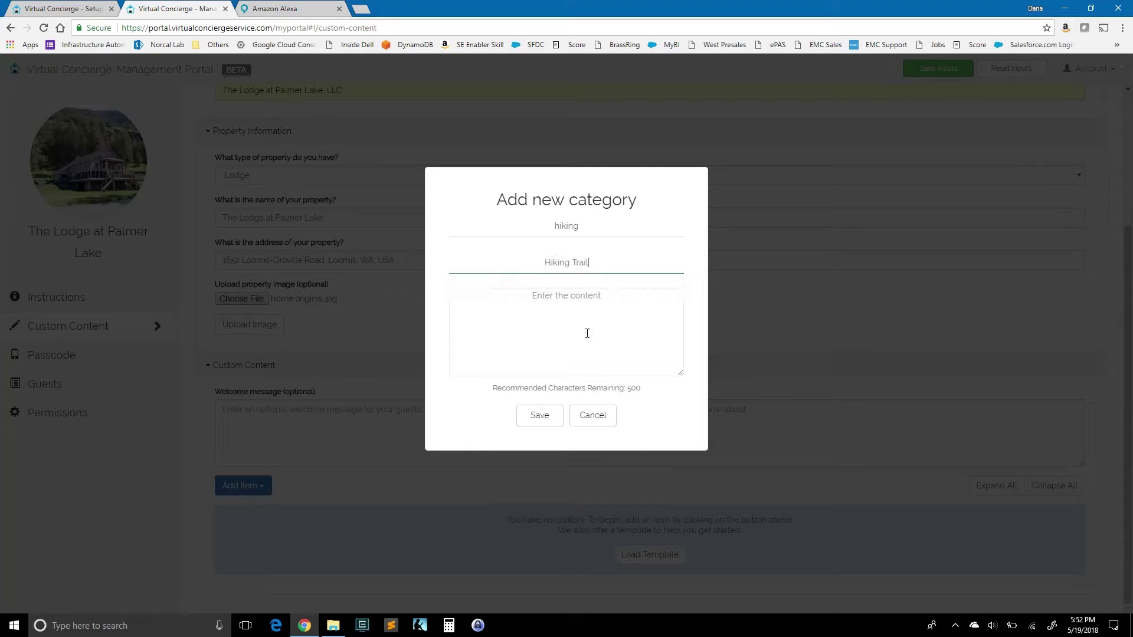
pyautogui.click(581, 306)
pyautogui.write('this ')
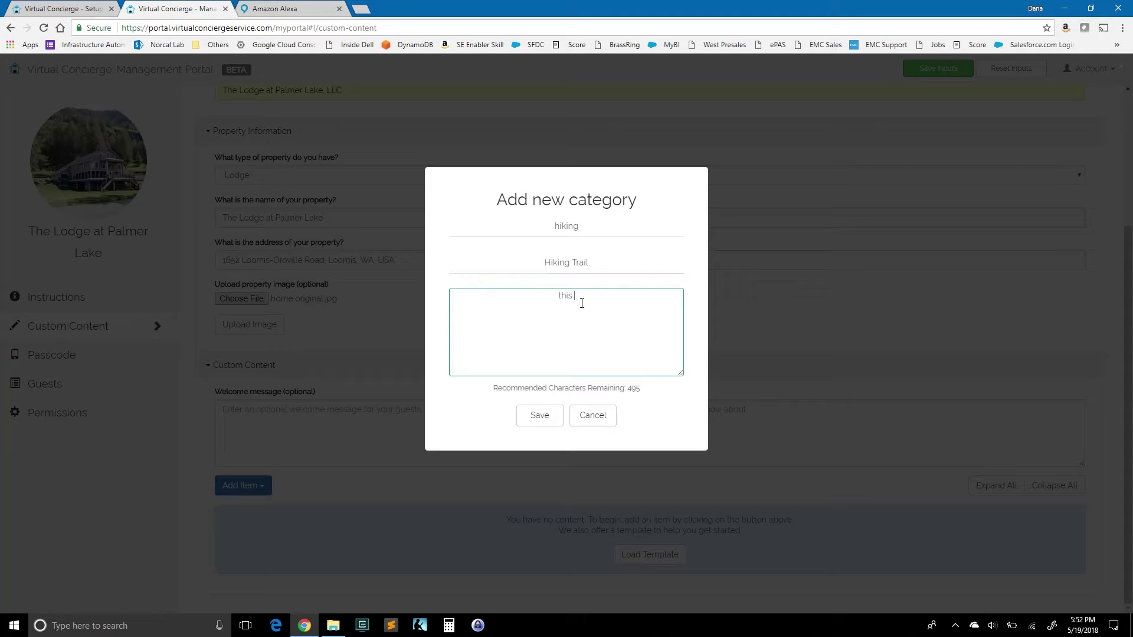
pyautogui.write('is hiking content')
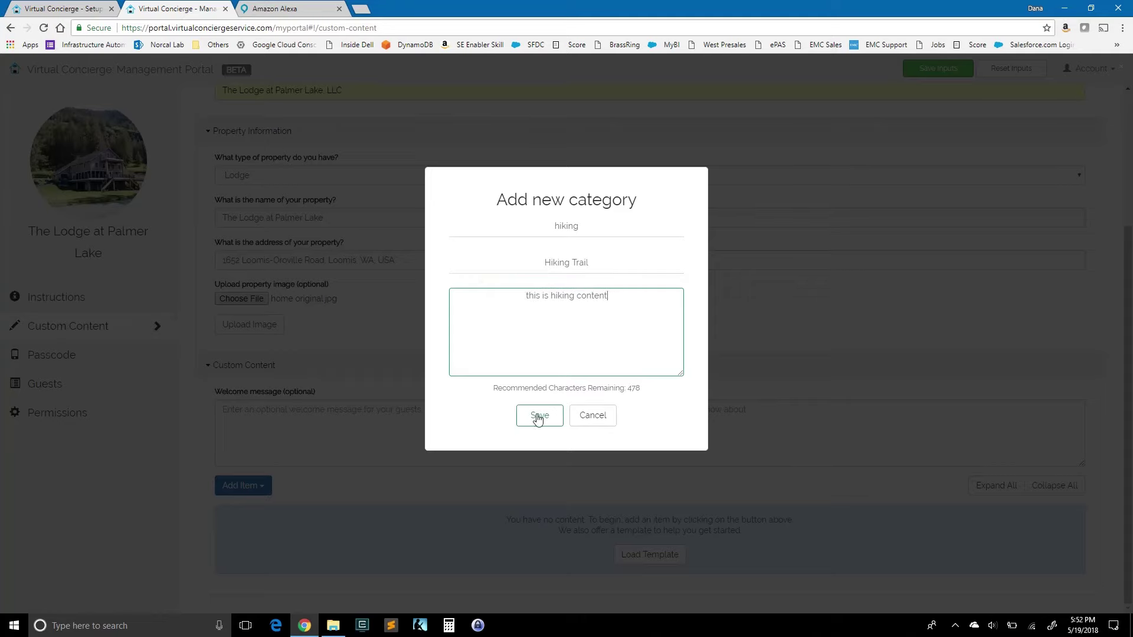
pyautogui.click(539, 416)
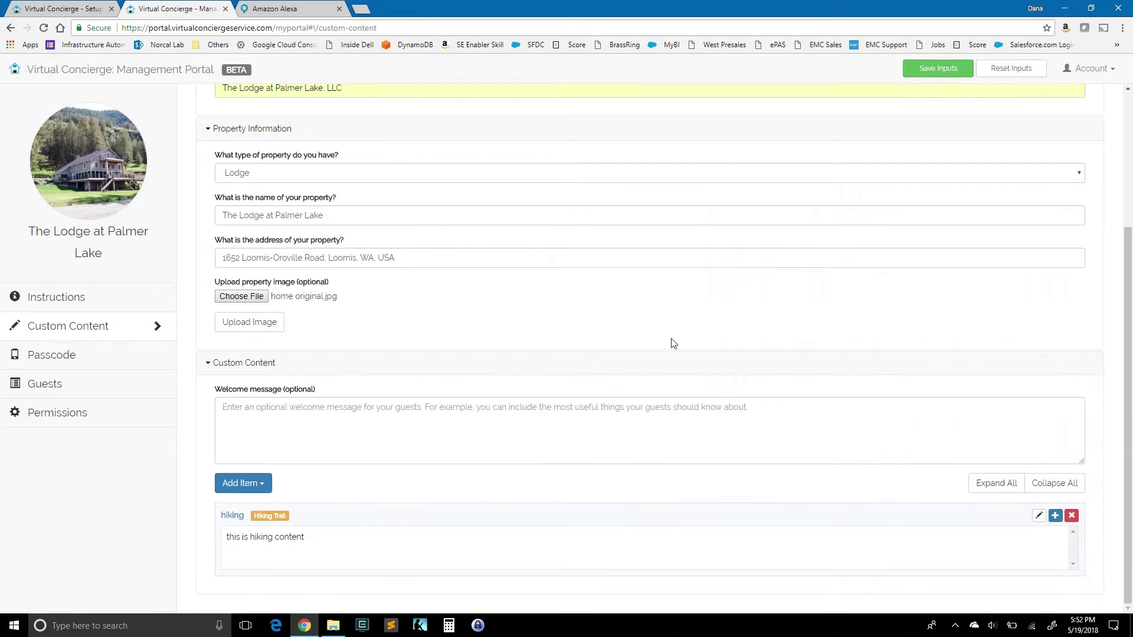
# Step: Save the property inputs, then delete the hiking item and confirm the deletion
pyautogui.click(942, 69)
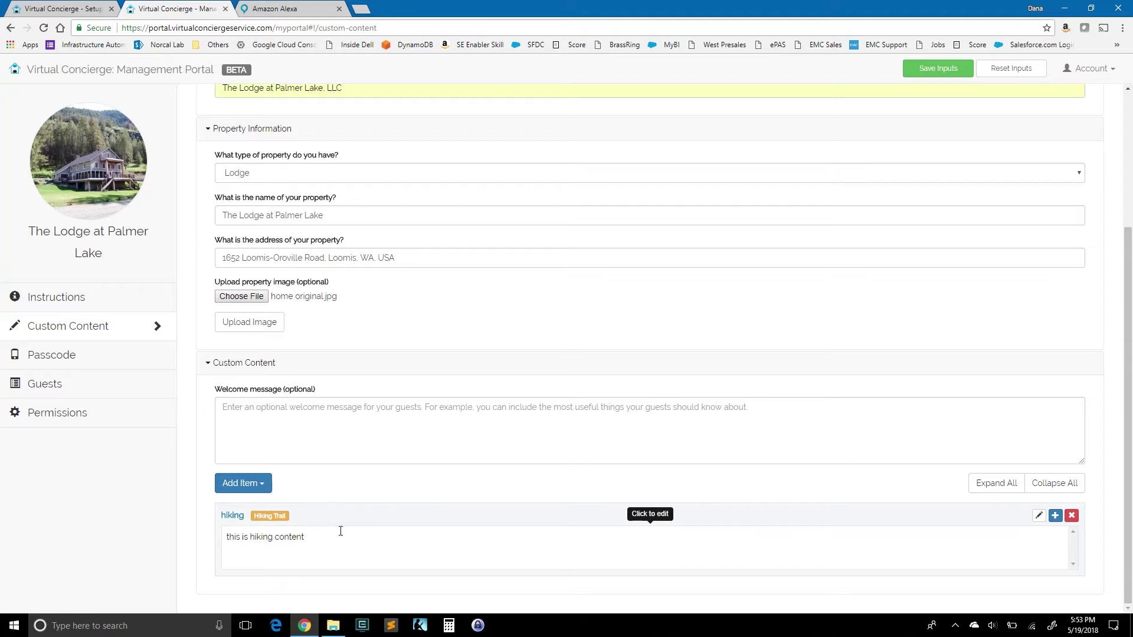
pyautogui.click(1072, 517)
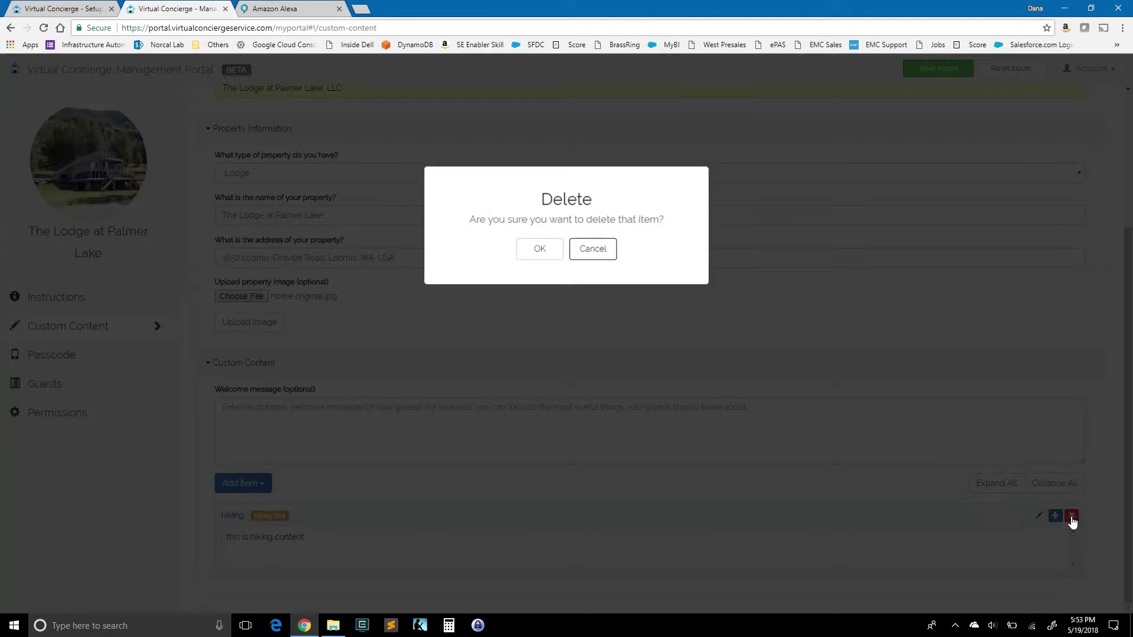
pyautogui.click(539, 250)
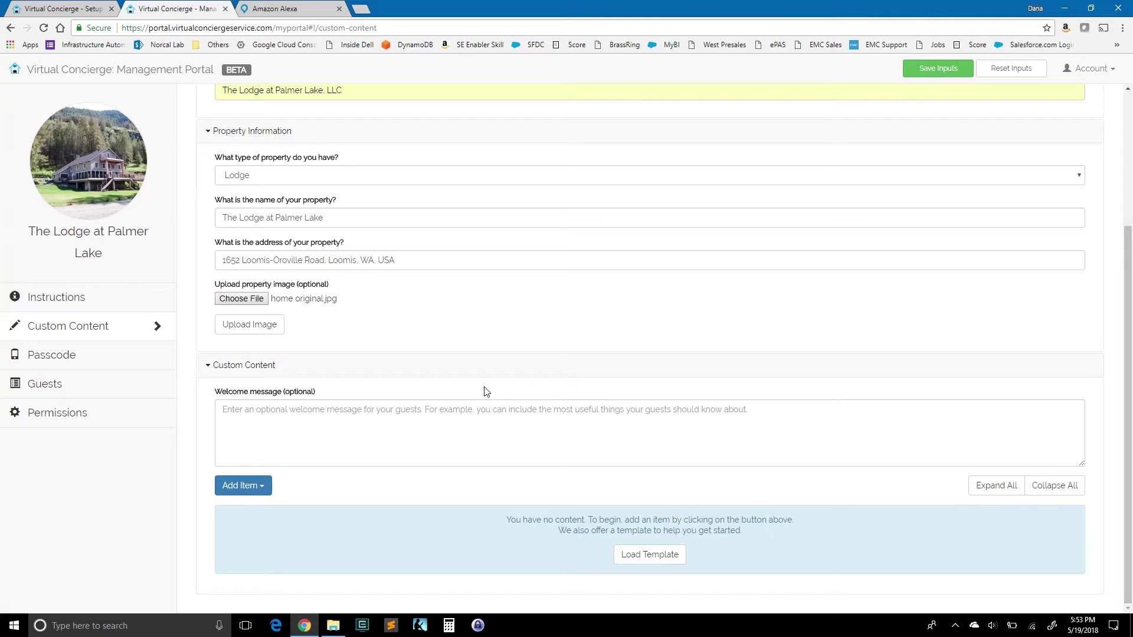
# Step: Load the sample template, then review the More about the Lodge item and cancel without changes
pyautogui.click(652, 557)
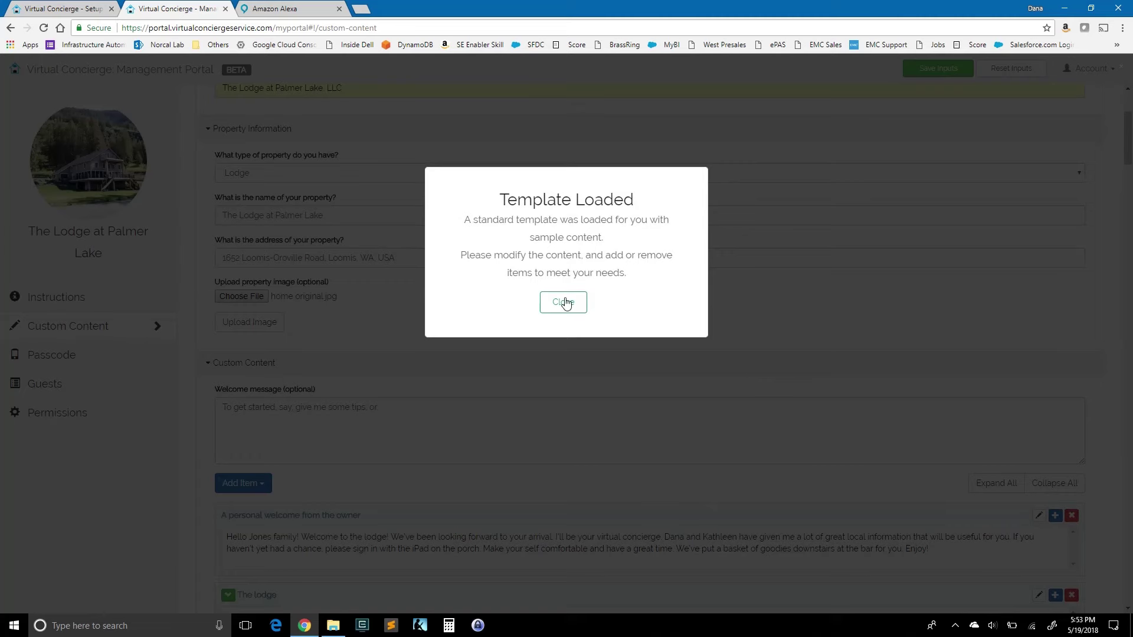
pyautogui.click(563, 303)
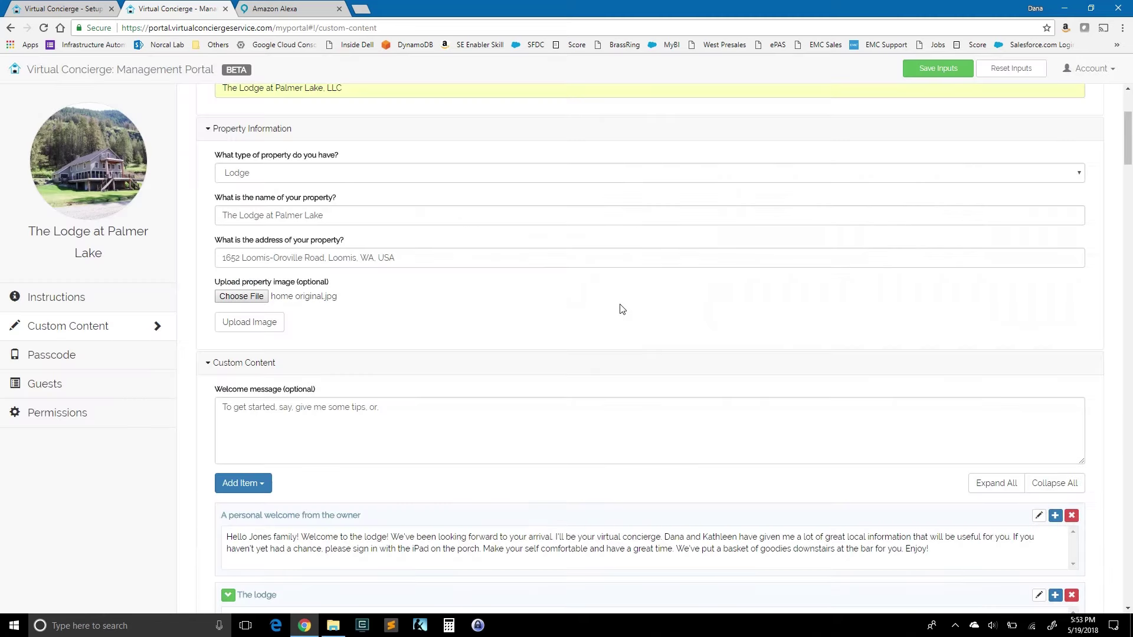
pyautogui.moveTo(1128, 134); pyautogui.dragTo(1119, 287)
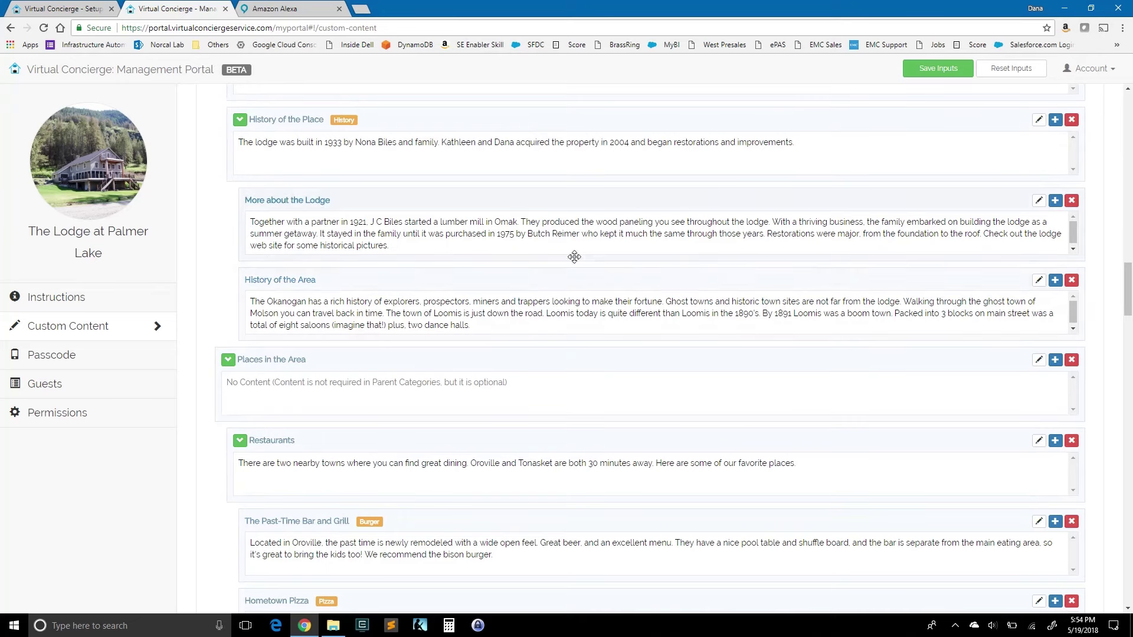
pyautogui.click(660, 225)
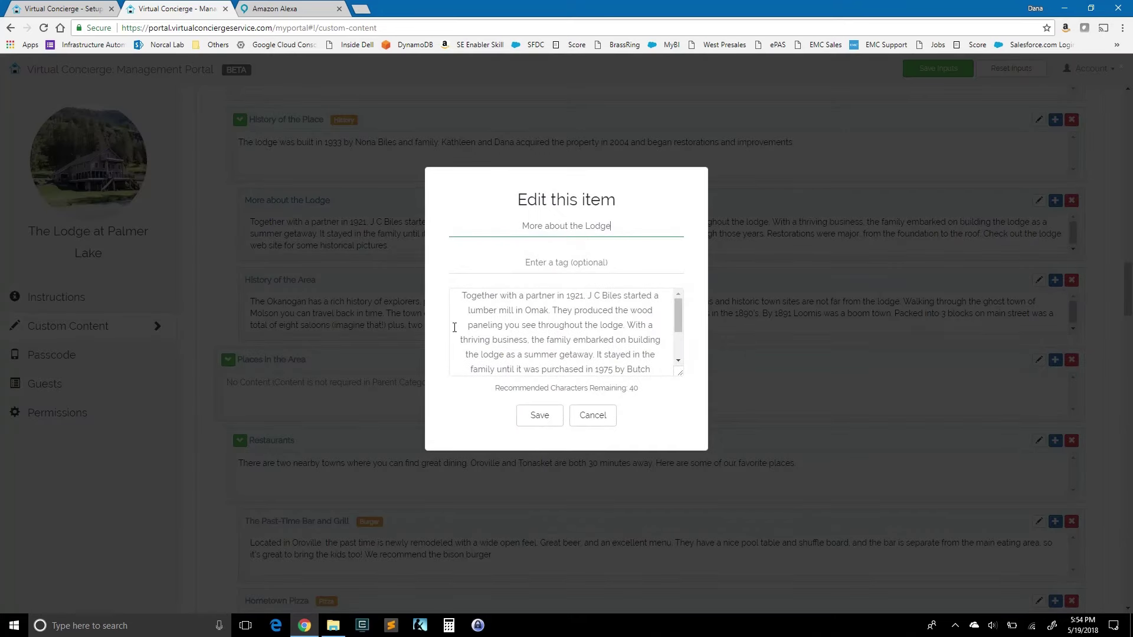
pyautogui.moveTo(484, 303); pyautogui.dragTo(578, 354)
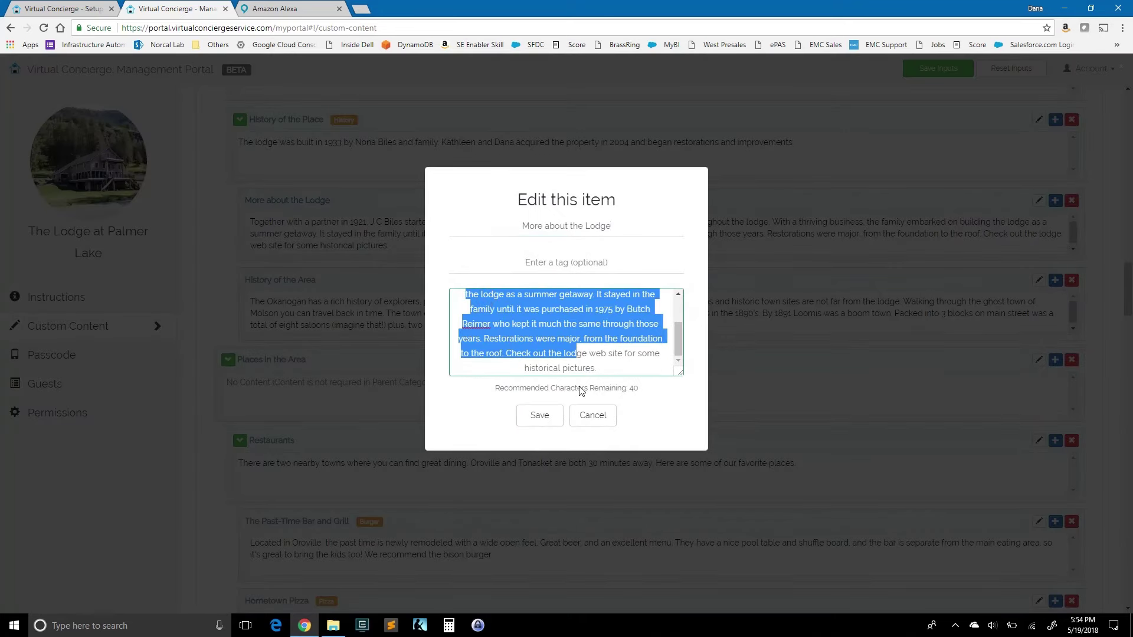
pyautogui.click(588, 418)
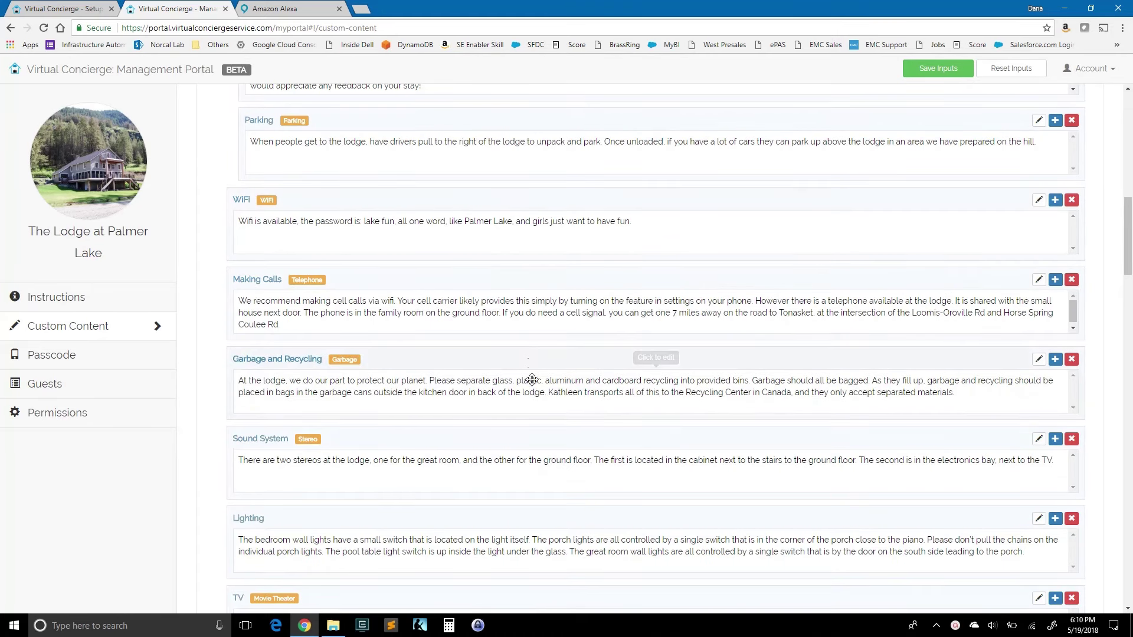
# Step: Drag the Garbage and Recycling card above WiFi, directly after Parking
pyautogui.scroll(2, 530, 354)
pyautogui.scroll(2, 529, 351)
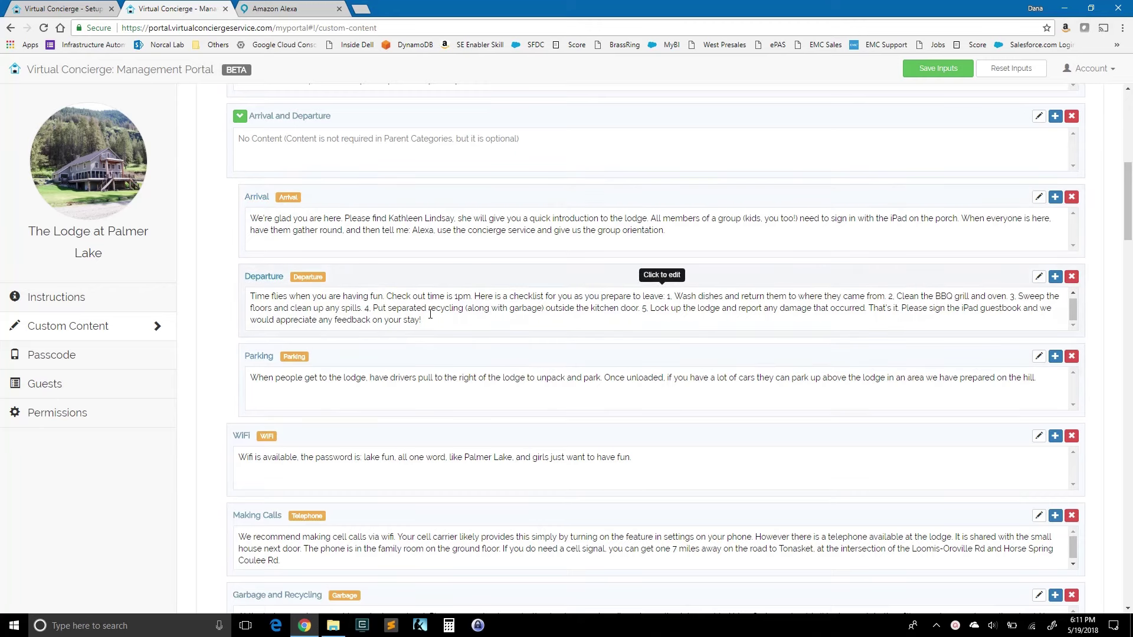
pyautogui.scroll(-2, 430, 316)
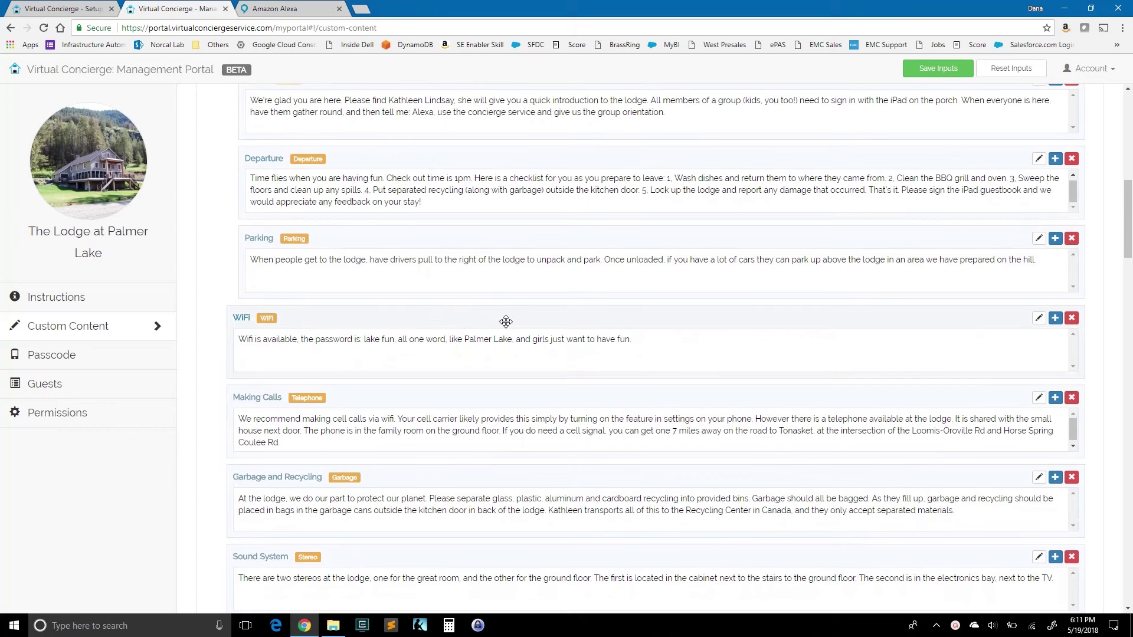
pyautogui.scroll(1, 526, 309)
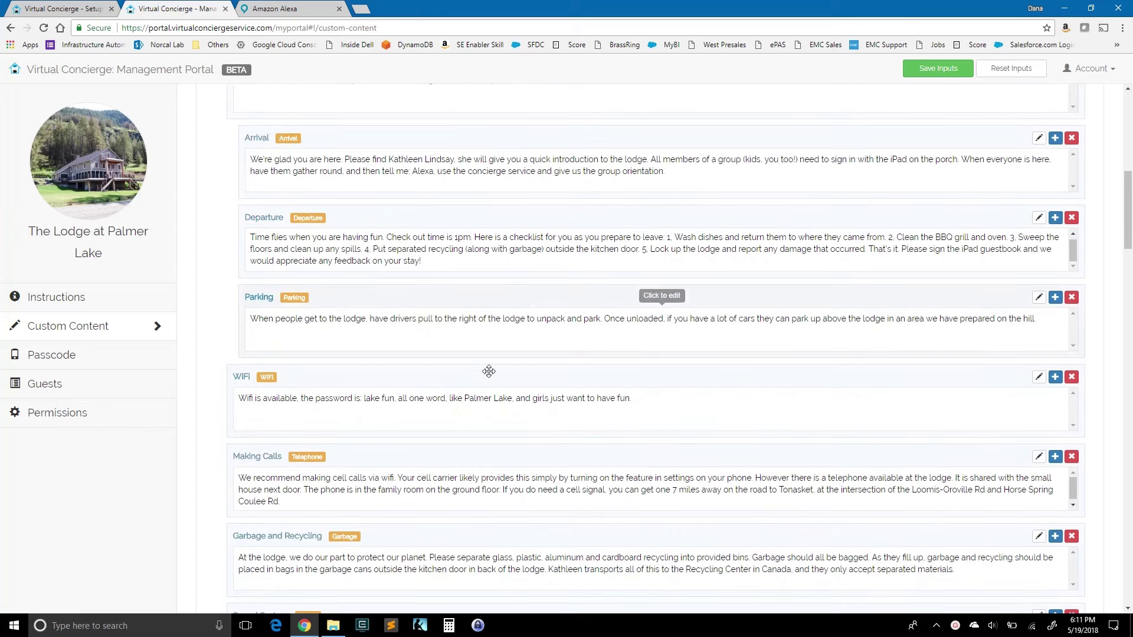
pyautogui.scroll(-1, 460, 335)
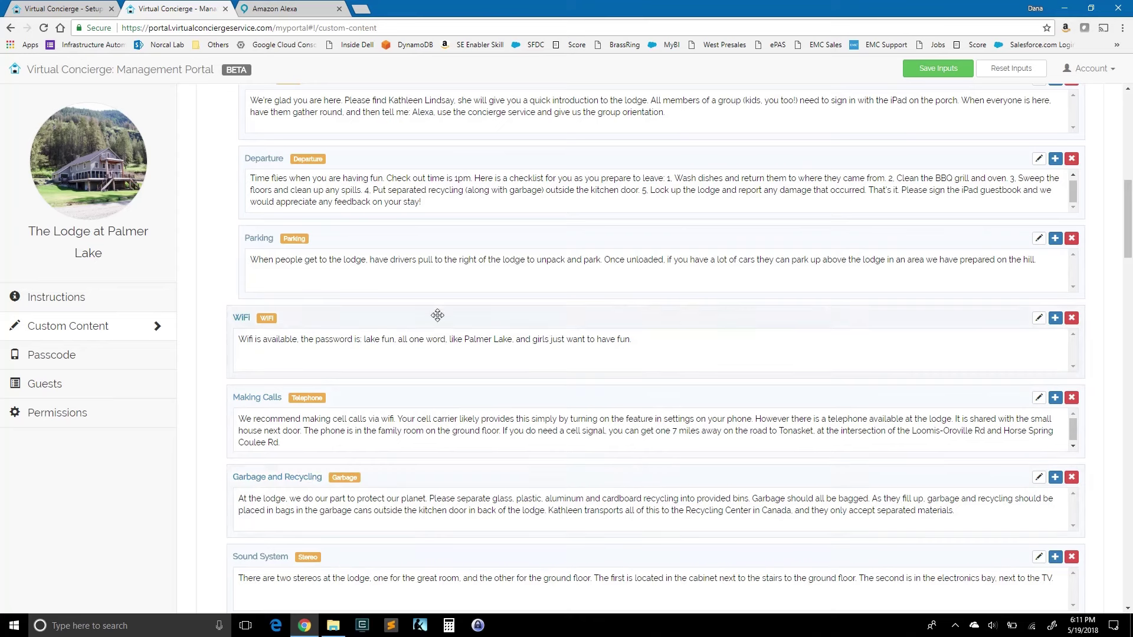
pyautogui.moveTo(438, 477); pyautogui.dragTo(416, 309)
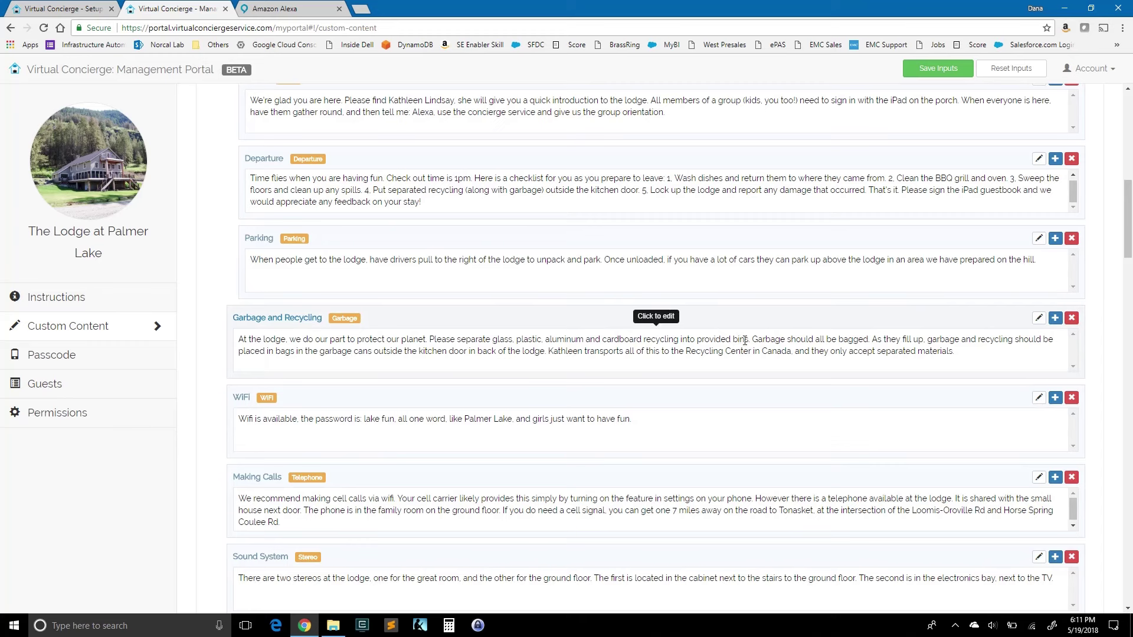
pyautogui.scroll(5, 822, 297)
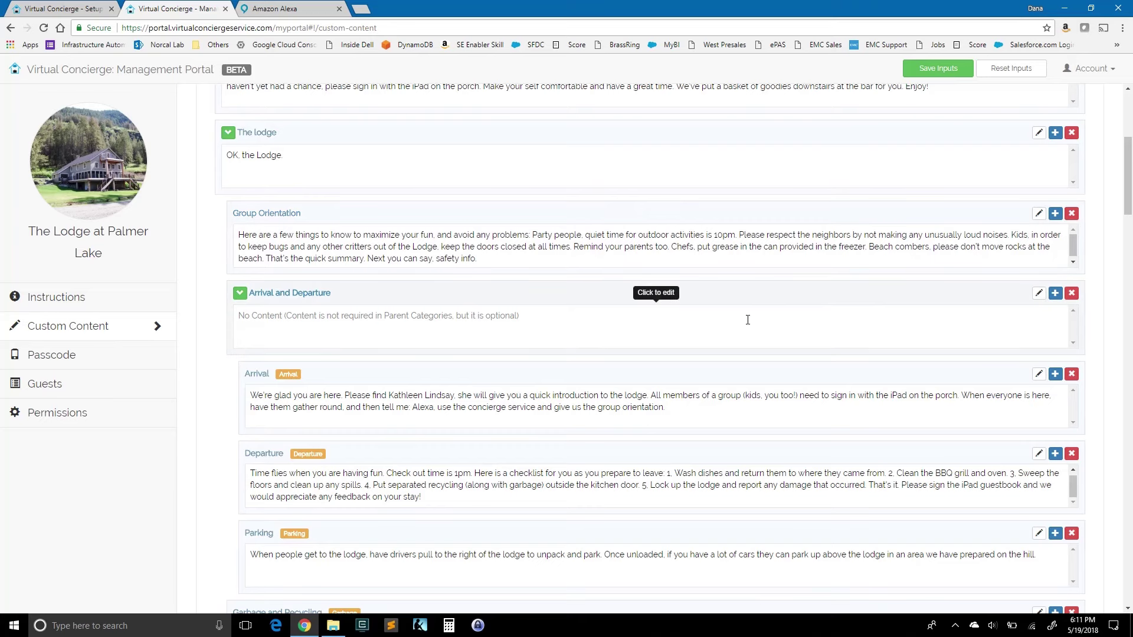
pyautogui.scroll(4, 608, 317)
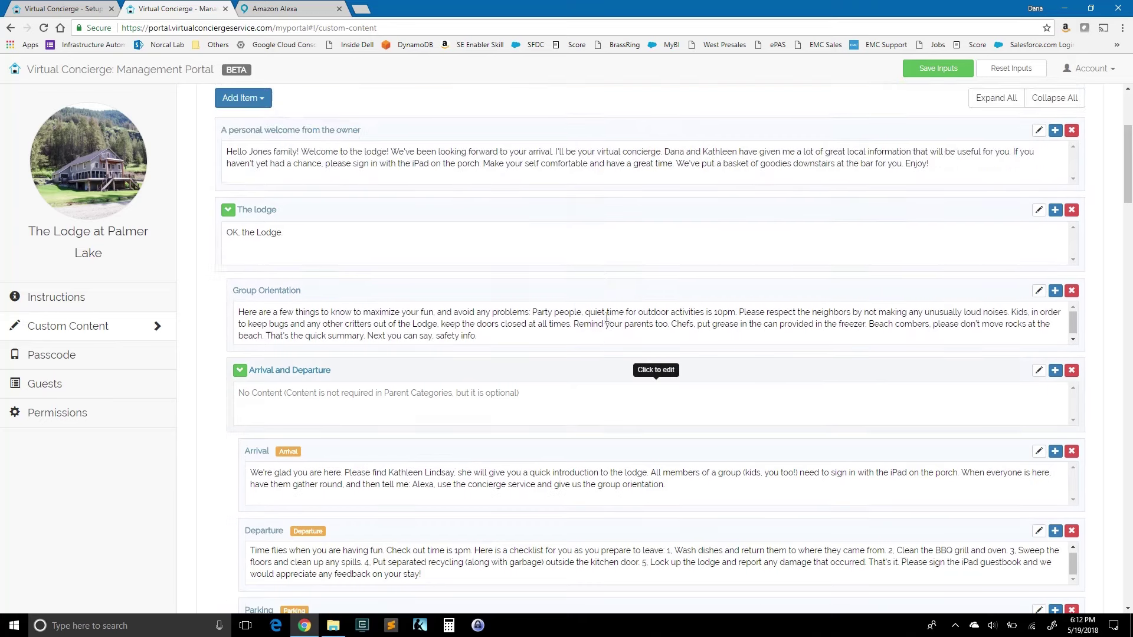
pyautogui.click(79, 299)
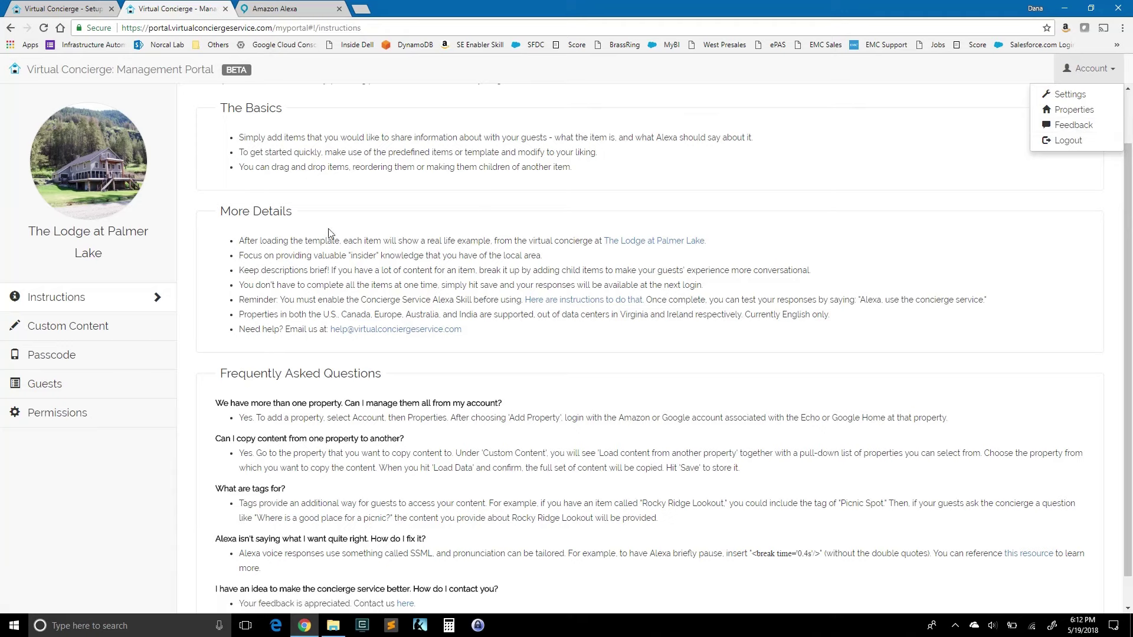
pyautogui.scroll(-1, 509, 339)
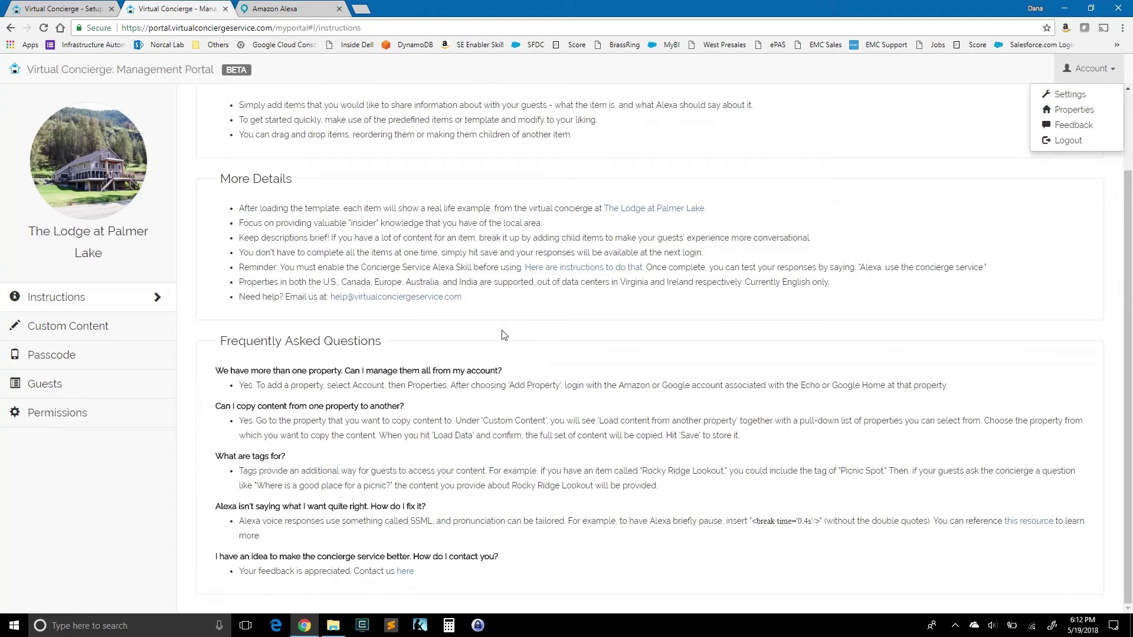
pyautogui.click(89, 328)
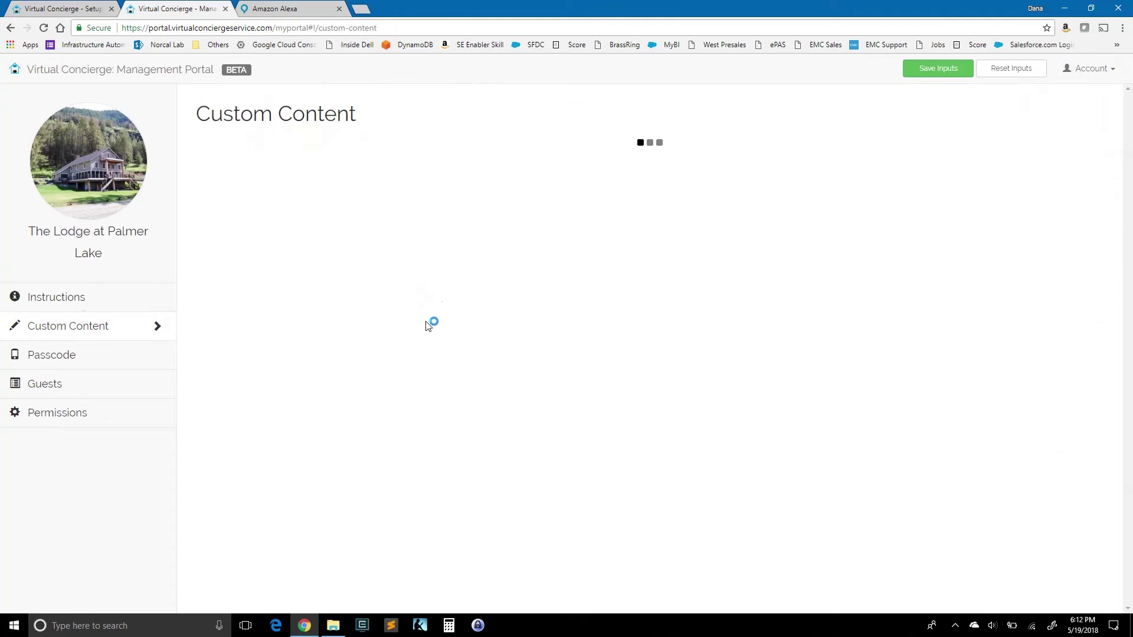
pyautogui.scroll(-5, 440, 294)
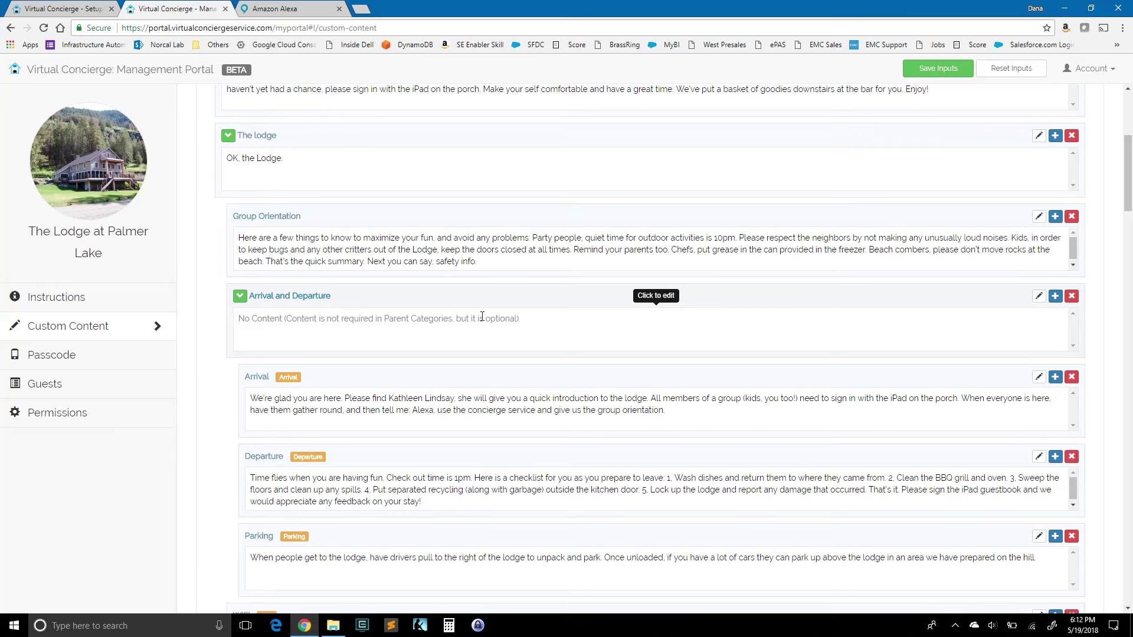
# Step: Collapse The lodge category's child items, then scroll down to the Things to Do section
pyautogui.scroll(4, 482, 317)
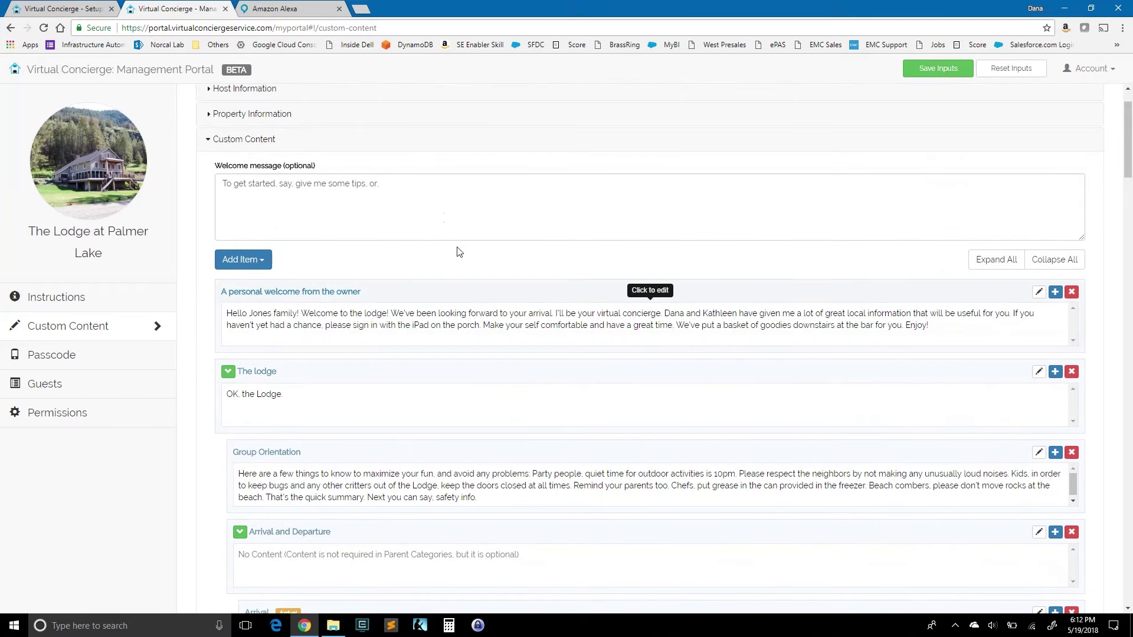
pyautogui.moveTo(380, 183); pyautogui.dragTo(225, 187)
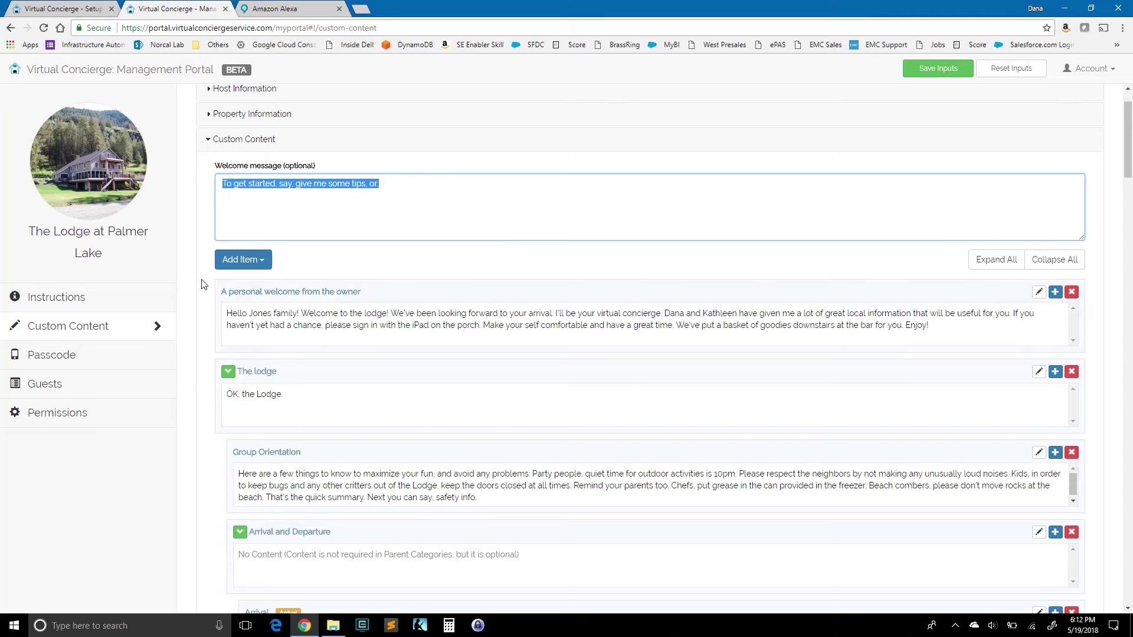
pyautogui.click(228, 373)
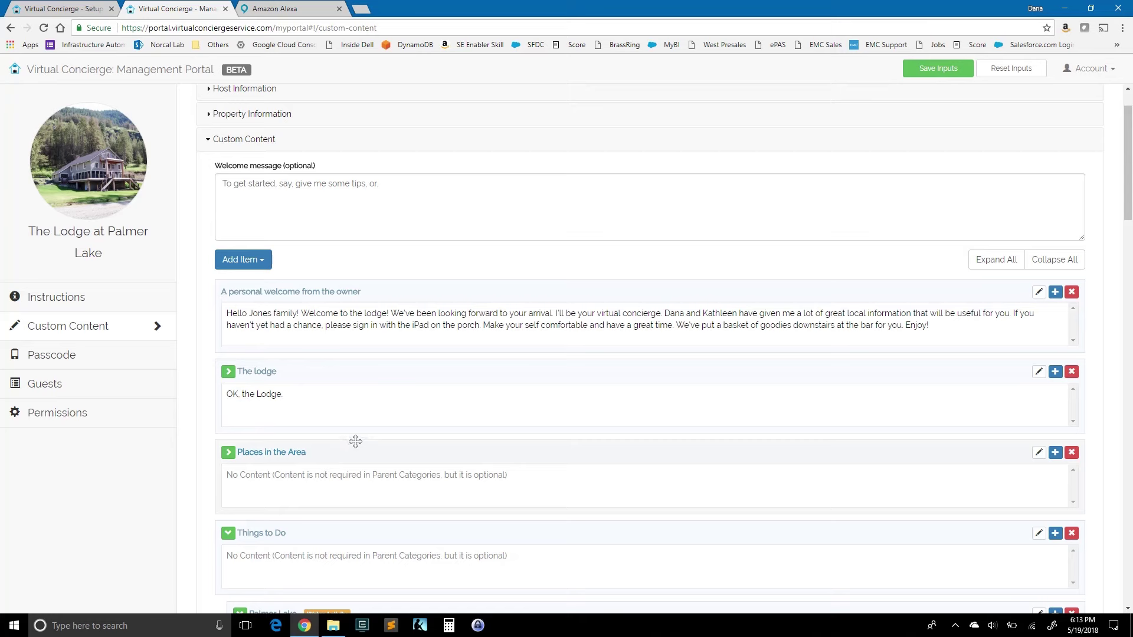
pyautogui.scroll(-1, 358, 441)
pyautogui.scroll(-2, 360, 431)
pyautogui.scroll(-2, 366, 399)
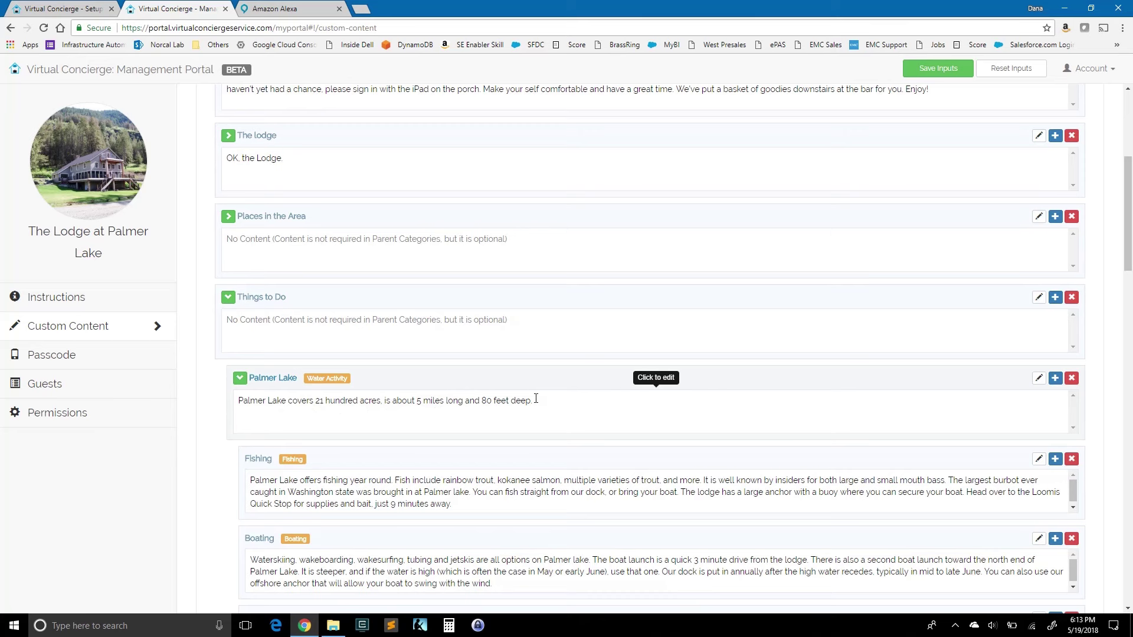
pyautogui.scroll(-3, 535, 400)
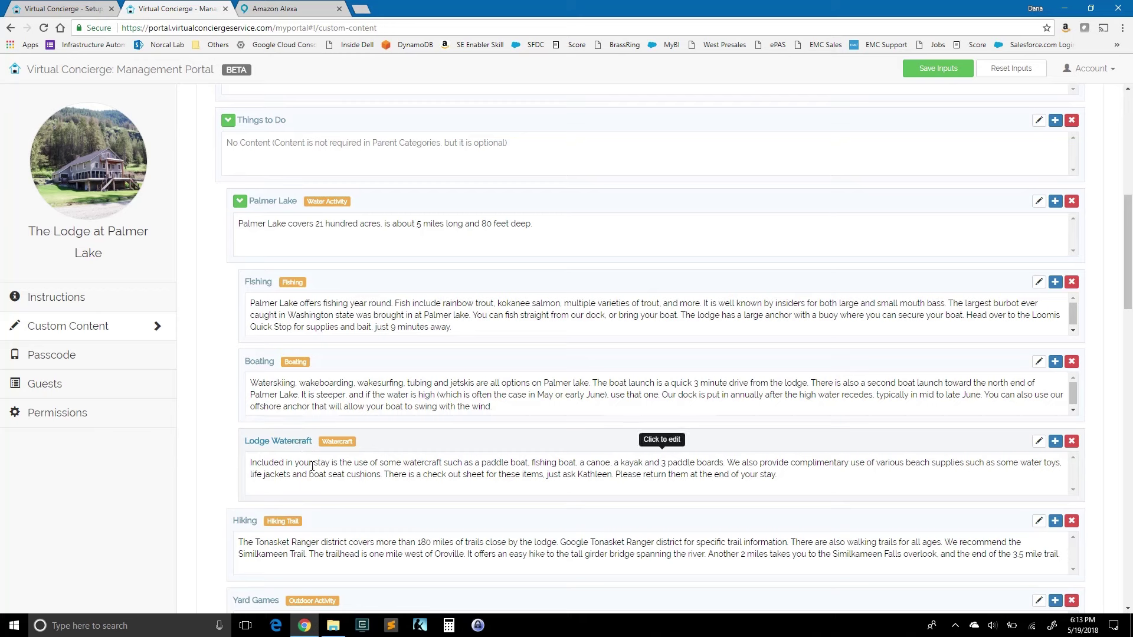
pyautogui.click(274, 462)
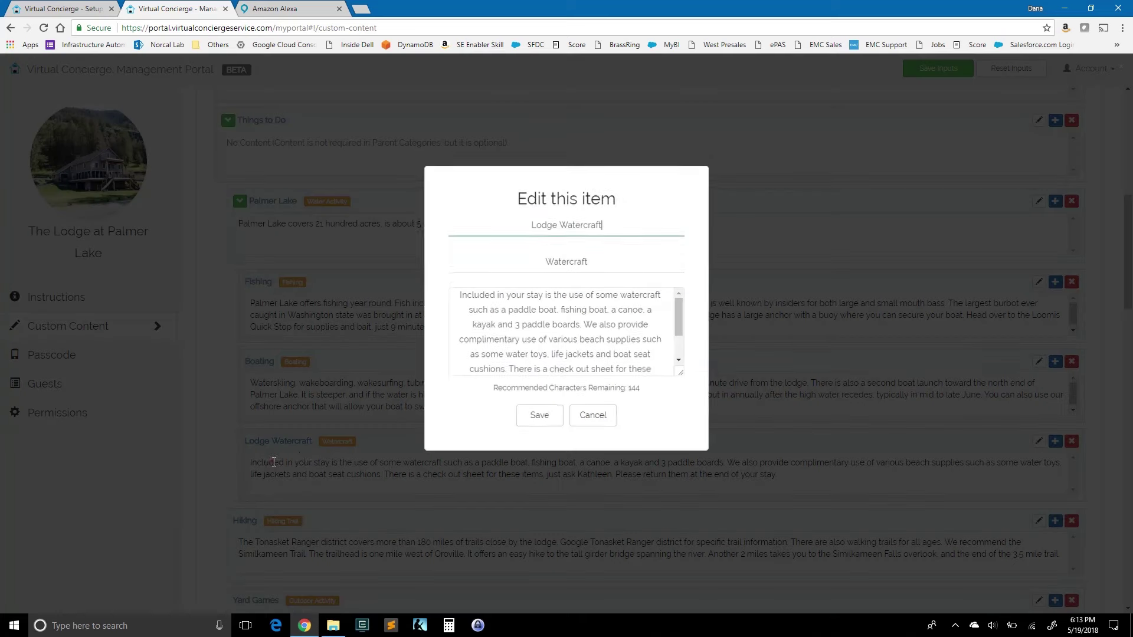
pyautogui.moveTo(460, 295); pyautogui.dragTo(585, 377)
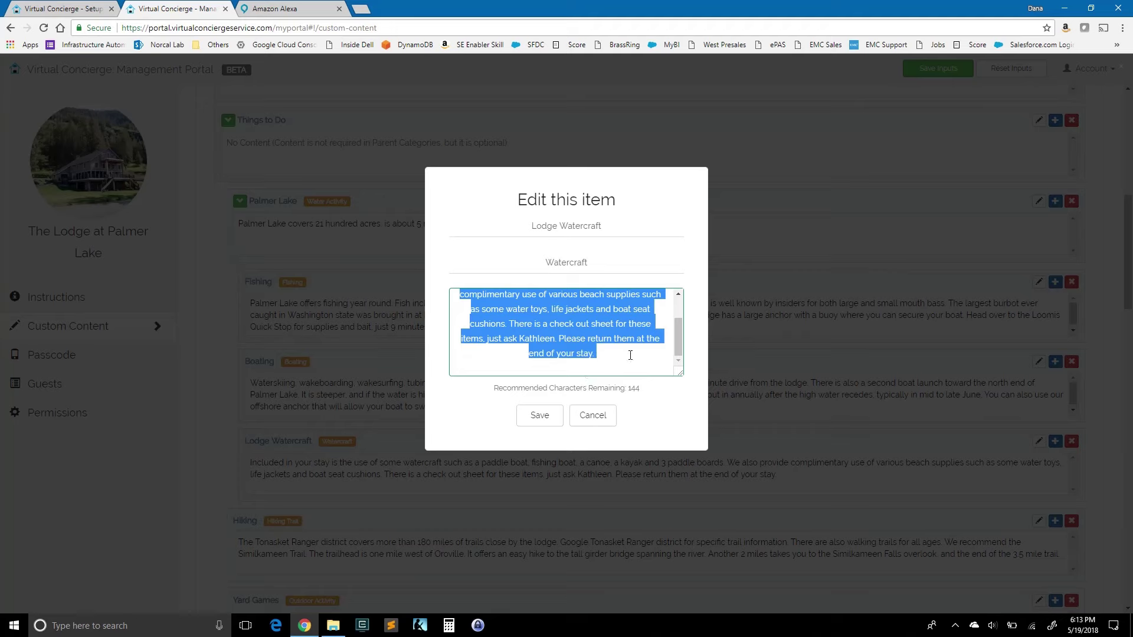
pyautogui.scroll(2, 680, 347)
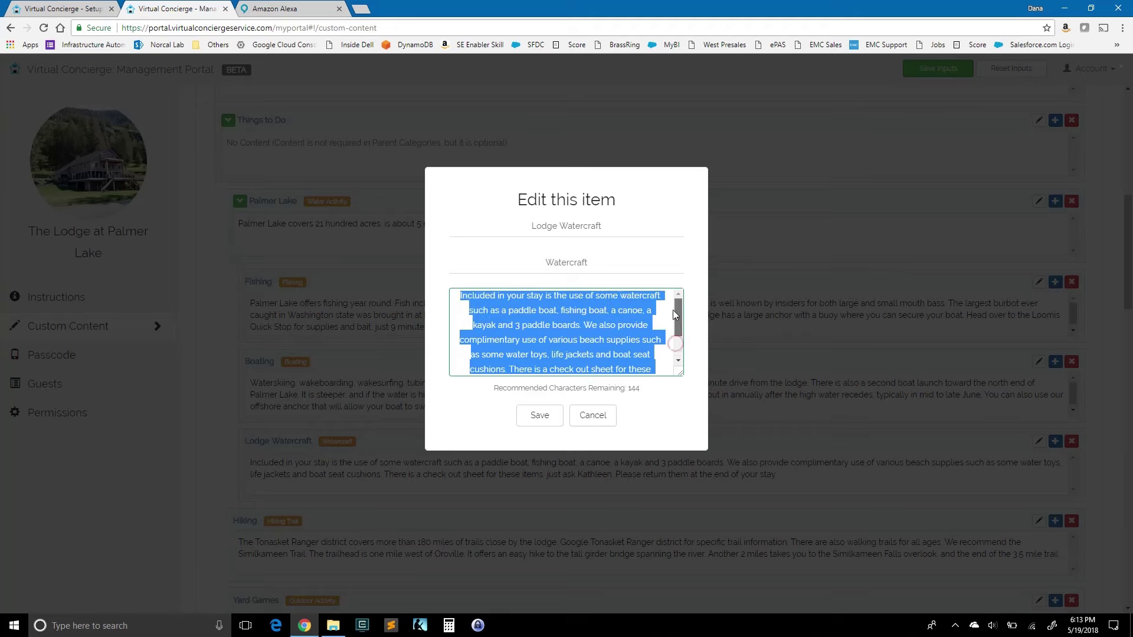
pyautogui.click(593, 416)
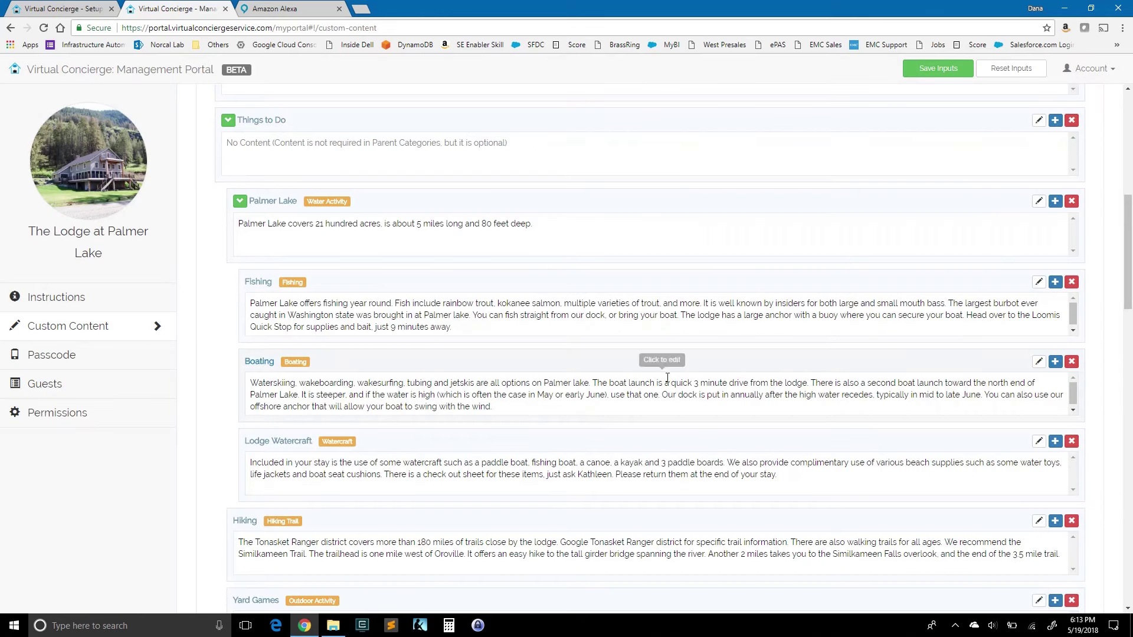